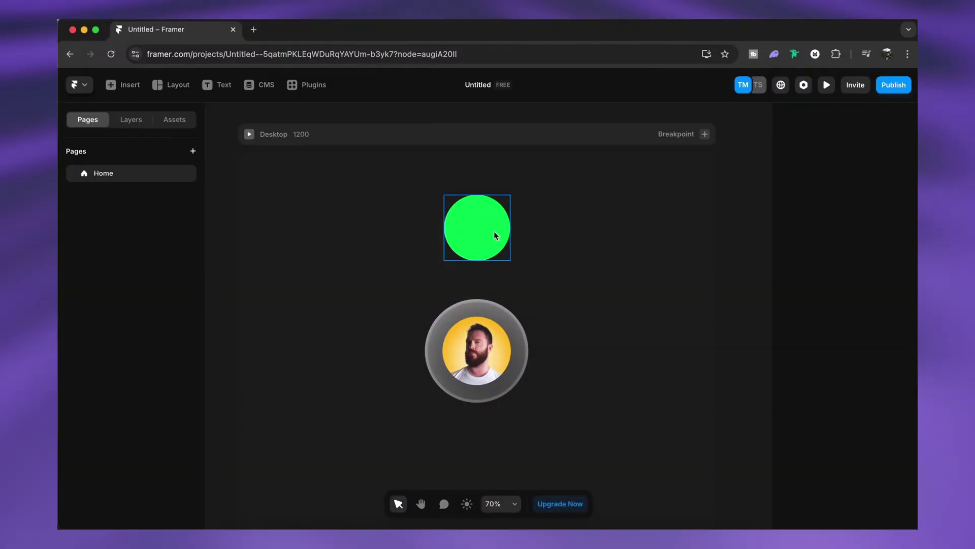
Step: Save the green circle's #00FF59 fill as a colour style named 'Electric Lime', checking its light and dark colours
{"action": "left_click", "coordinate": [495, 232]}
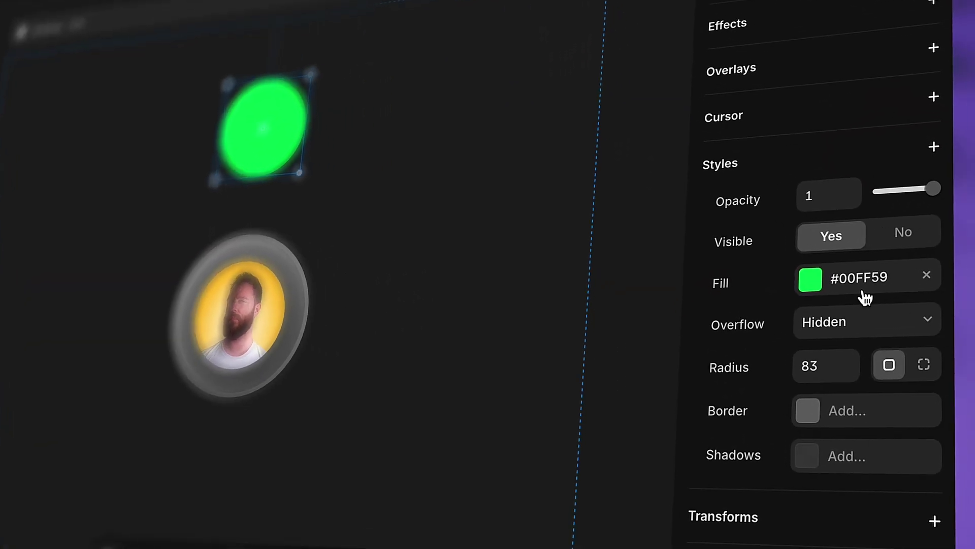
{"action": "left_click", "coordinate": [873, 347]}
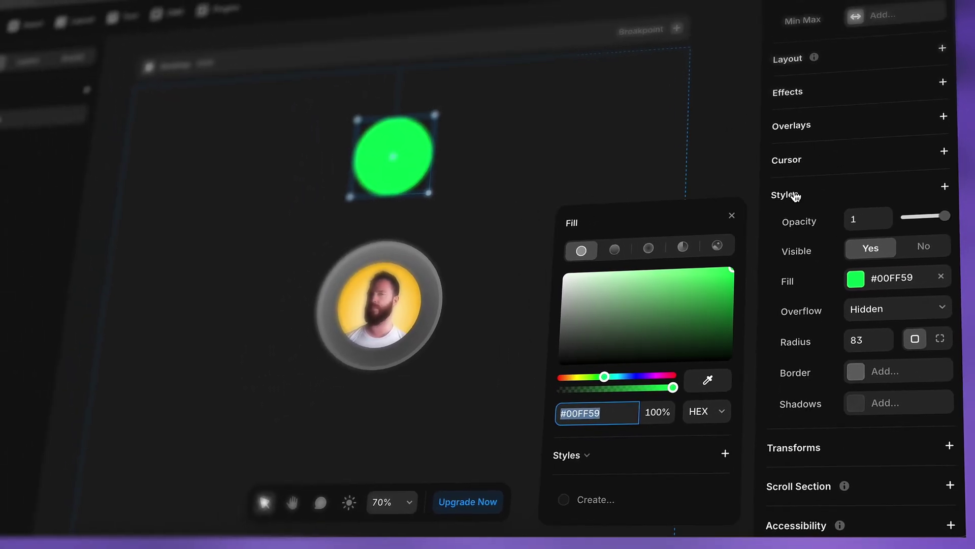
{"action": "left_click", "coordinate": [725, 454]}
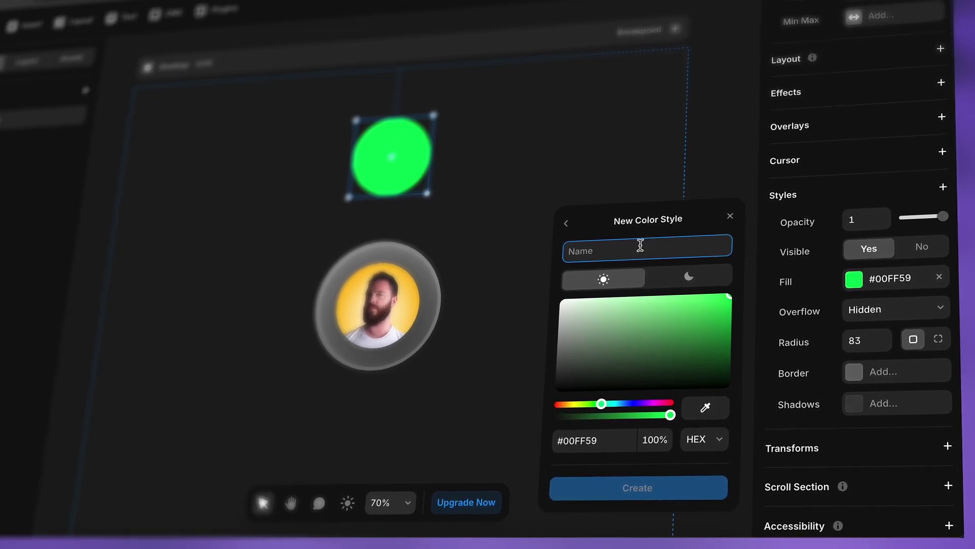
{"action": "type", "text": "Electric Lime"}
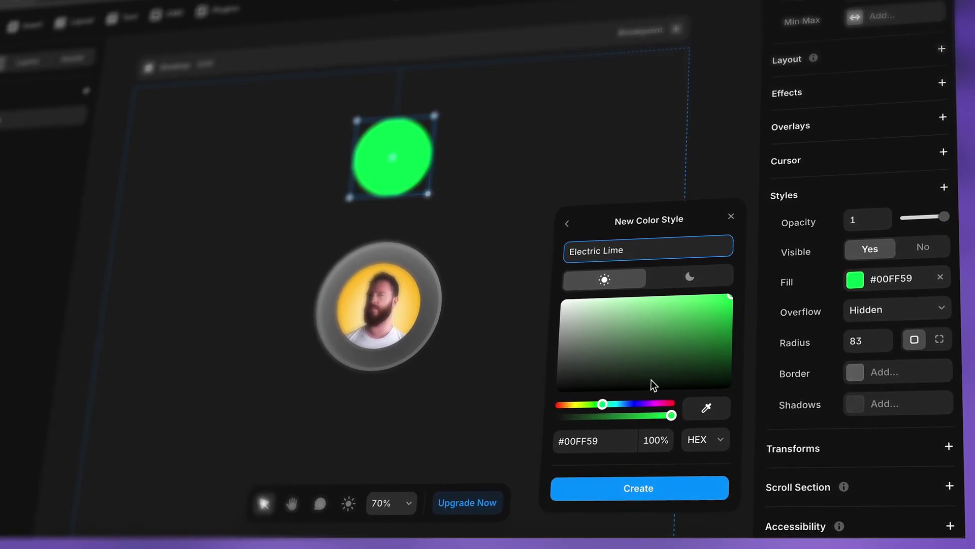
{"action": "left_click", "coordinate": [691, 276]}
{"action": "left_click", "coordinate": [604, 279]}
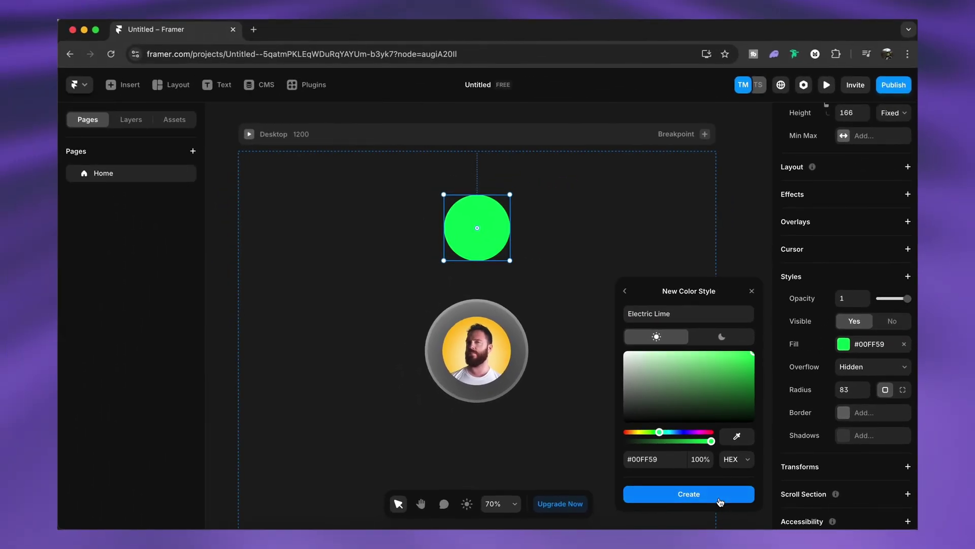
Step: Create the Electric Lime colour style and deselect the circle
{"action": "left_click", "coordinate": [720, 502]}
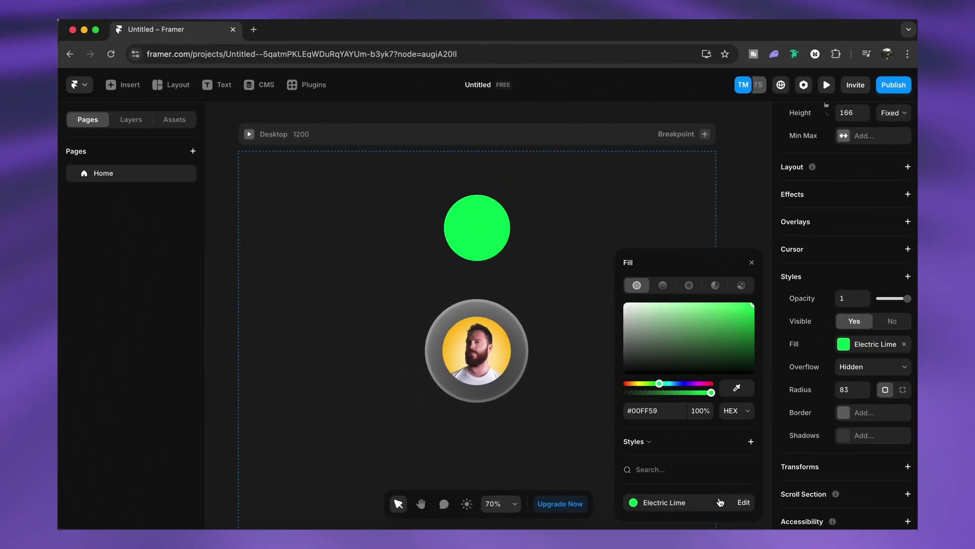
{"action": "left_click", "coordinate": [650, 442]}
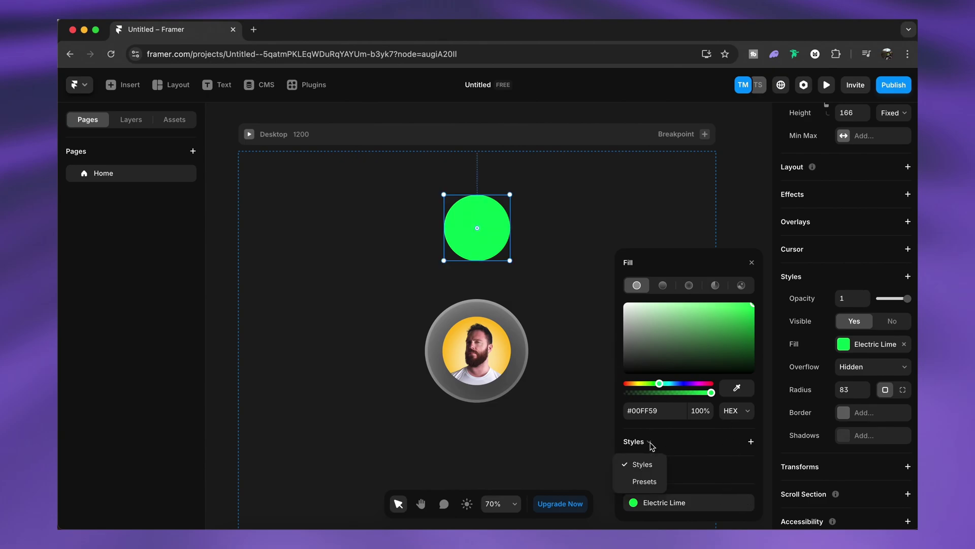
{"action": "left_click", "coordinate": [711, 446]}
{"action": "left_click", "coordinate": [544, 266]}
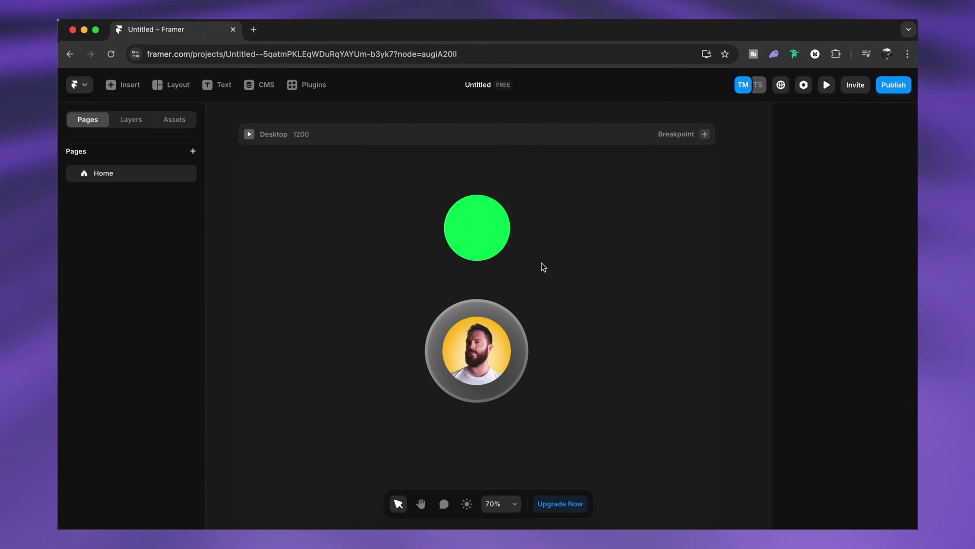
Step: Draw a tall frame, fill it with the Electric Lime style, and move it left of the avatar
{"action": "key", "text": "f"}
{"action": "left_click_drag", "start_coordinate": [580, 260], "coordinate": [636, 358]}
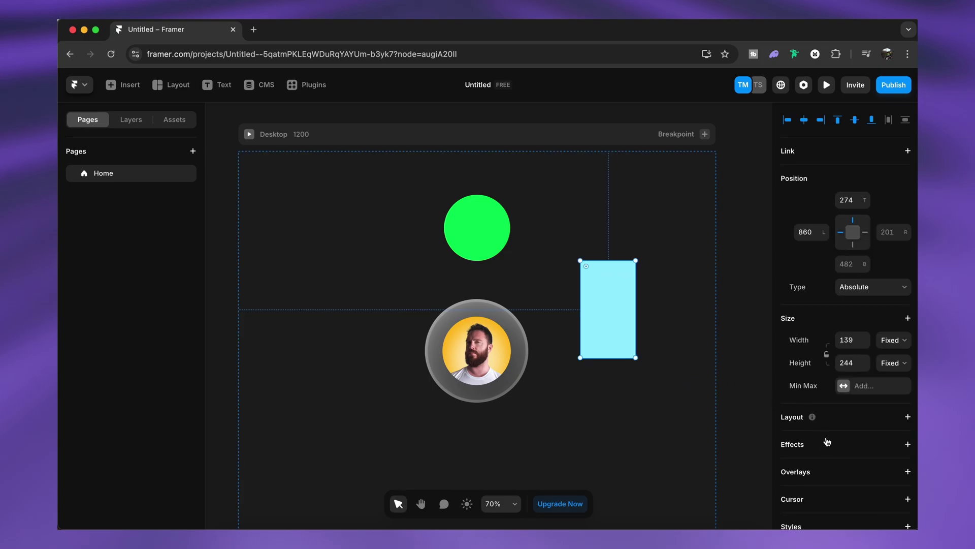
{"action": "scroll", "coordinate": [833, 440], "scroll_direction": "down", "scroll_amount": 5}
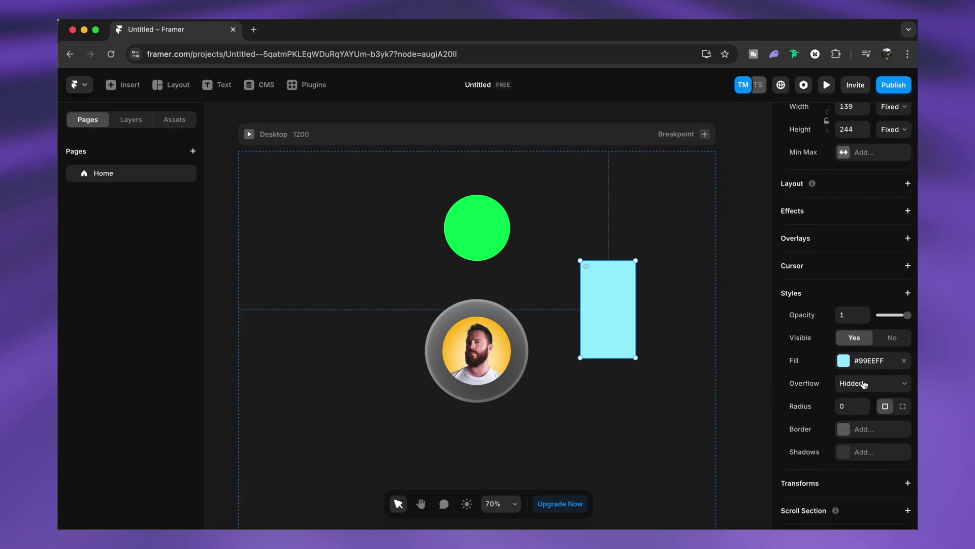
{"action": "left_click", "coordinate": [872, 365]}
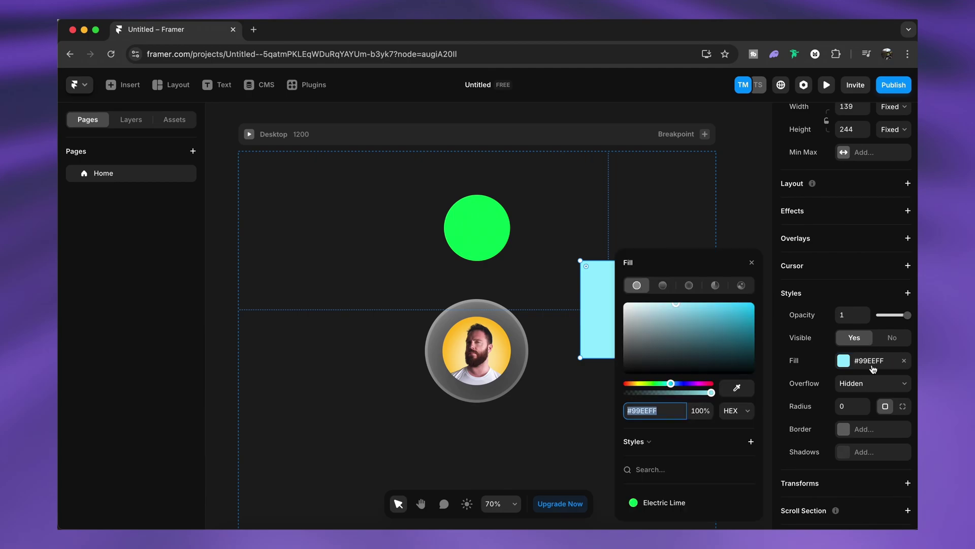
{"action": "left_click", "coordinate": [667, 503]}
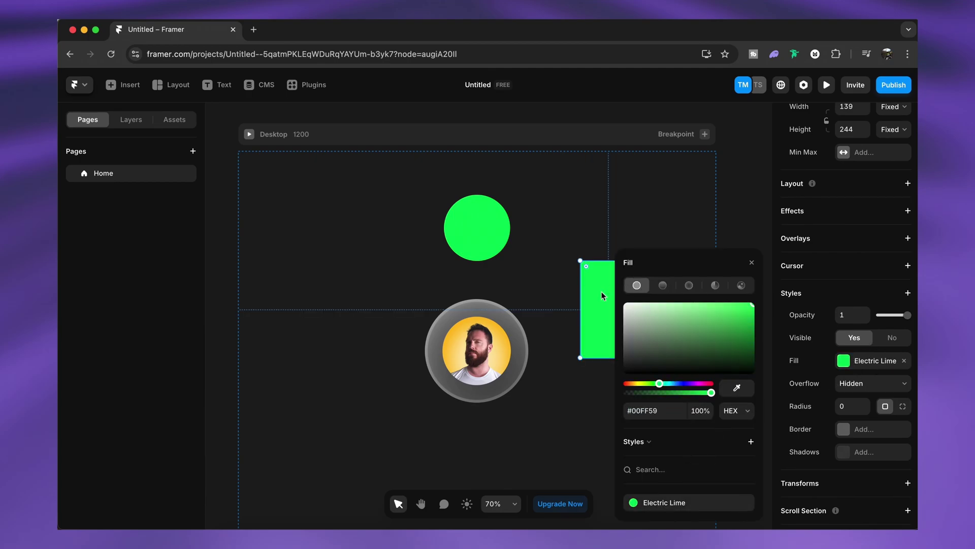
{"action": "left_click_drag", "start_coordinate": [600, 291], "coordinate": [327, 334]}
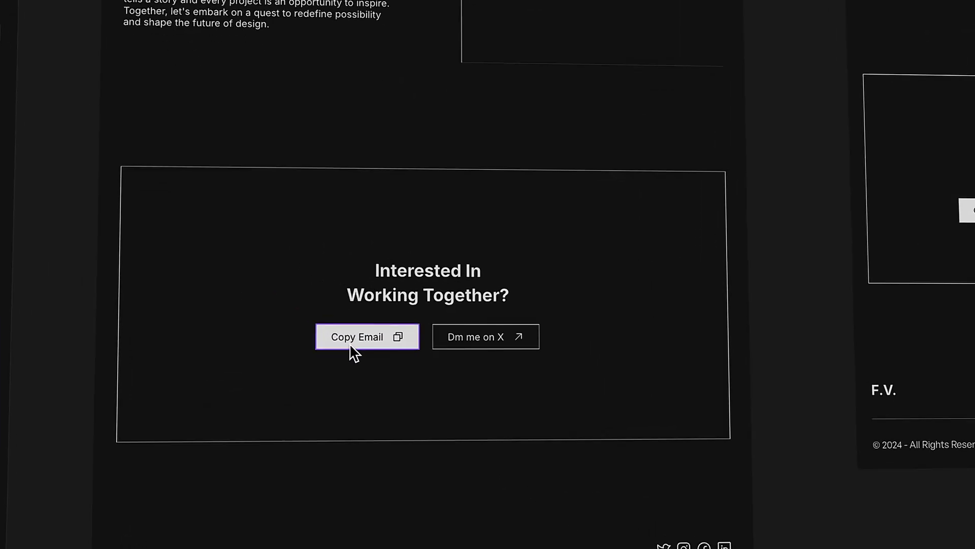
Step: Try the Copy Email button in the Artistry (copy) preview and select its instance on the page
{"action": "left_click", "coordinate": [351, 344]}
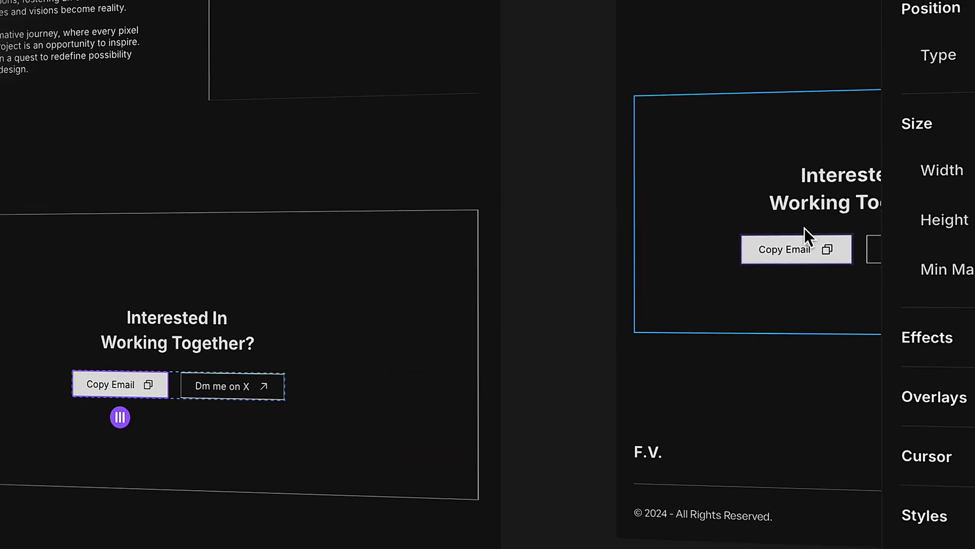
{"action": "left_click", "coordinate": [743, 258]}
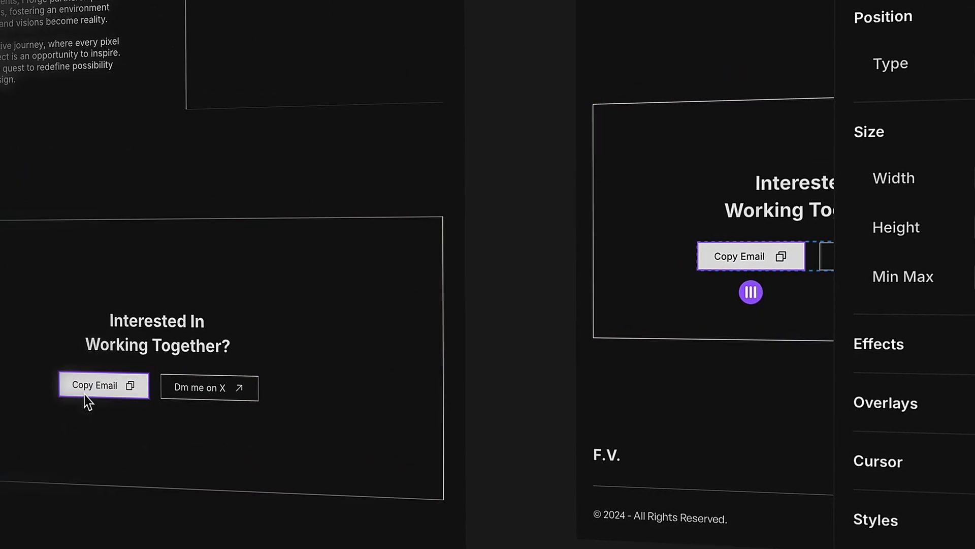
{"action": "left_click", "coordinate": [104, 386]}
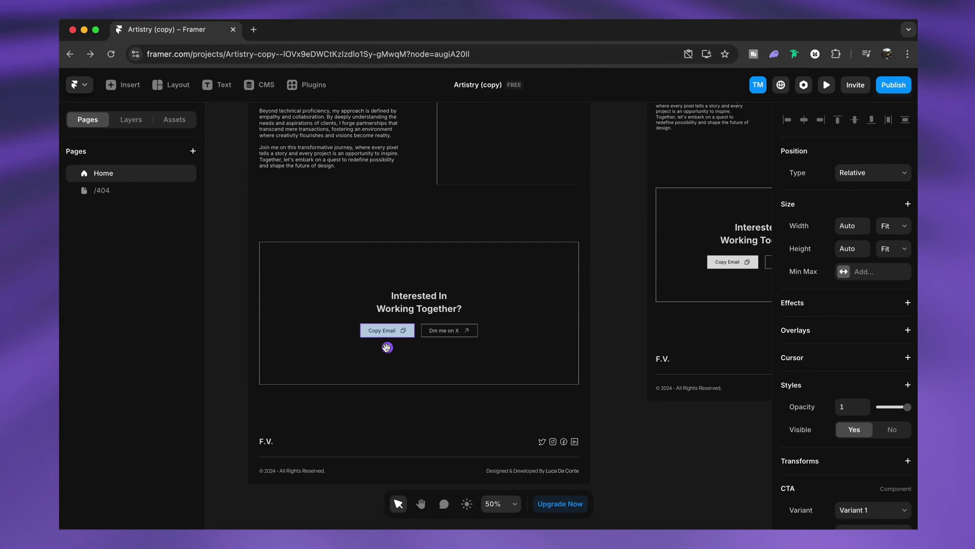
Step: Edit the CTA component to enlarge its Phosphor copy icon to 74 × 34, then return to Home
{"action": "right_click", "coordinate": [387, 347]}
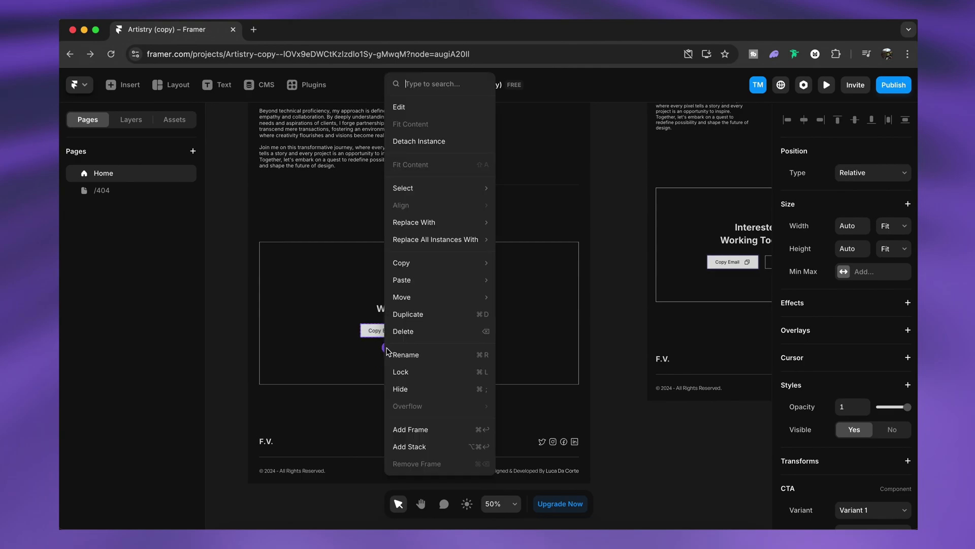
{"action": "left_click", "coordinate": [441, 116]}
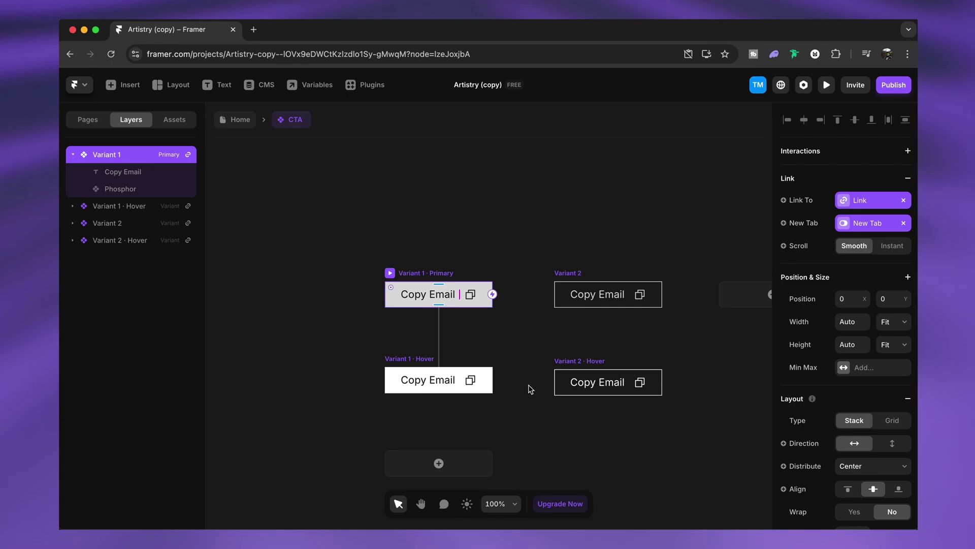
{"action": "double_click", "coordinate": [471, 295]}
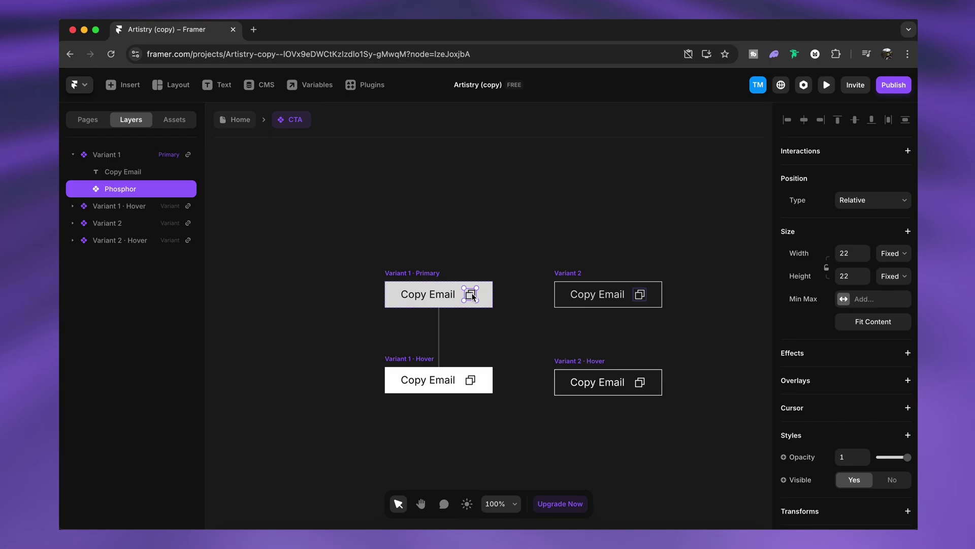
{"action": "left_click_drag", "start_coordinate": [477, 289], "coordinate": [506, 280]}
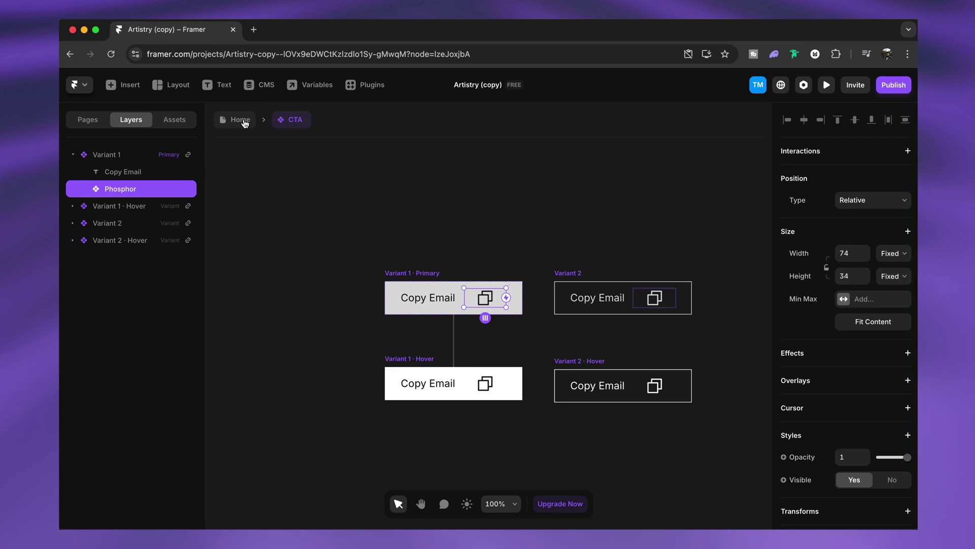
{"action": "left_click", "coordinate": [240, 120]}
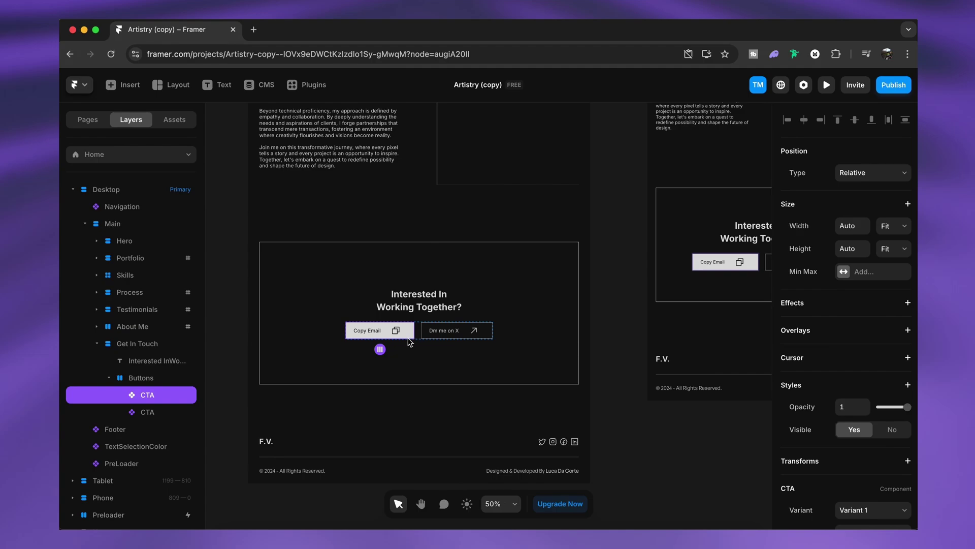
Step: Undo the CTA copy icon resize back to 22×22 and return to the Home page
{"action": "scroll", "coordinate": [682, 275], "scroll_direction": "right", "scroll_amount": 3}
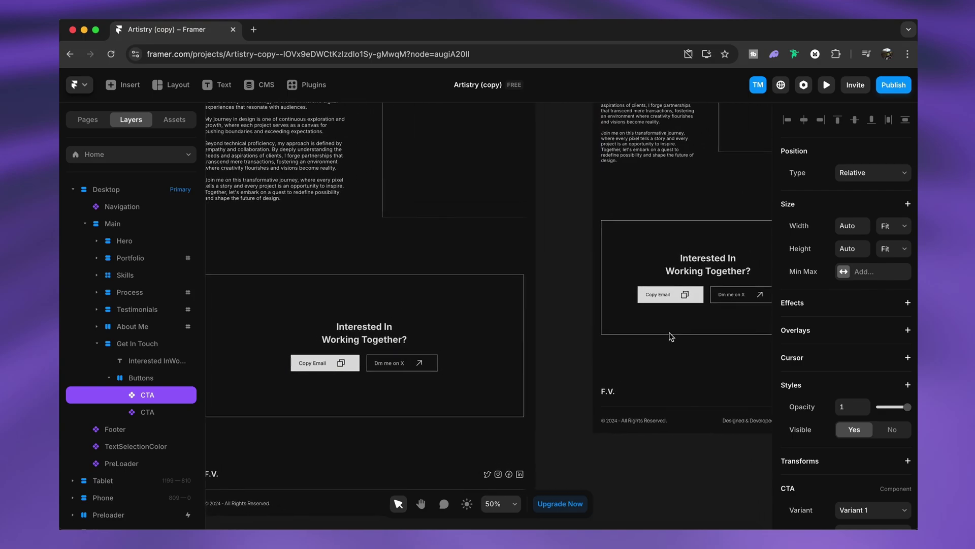
{"action": "key", "text": "super+Return"}
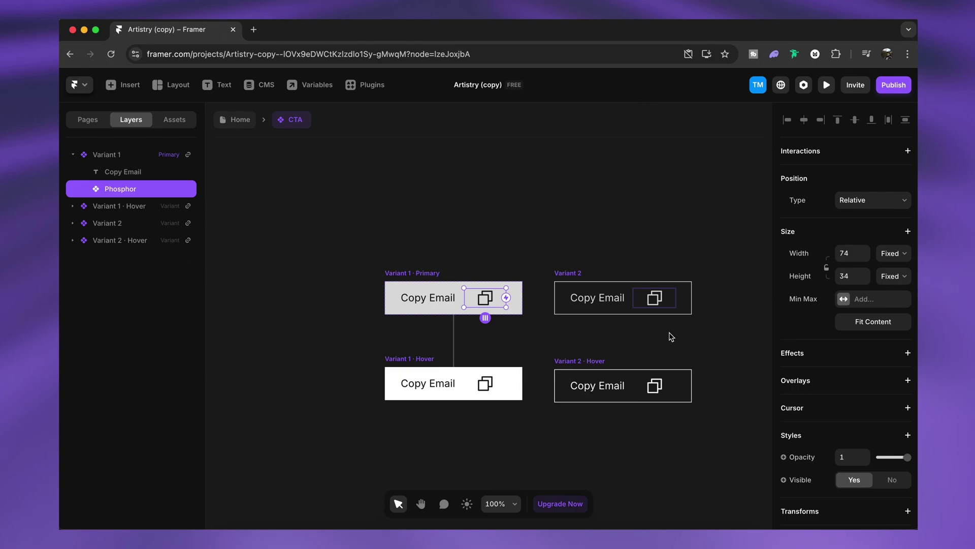
{"action": "key", "text": "ctrl+z"}
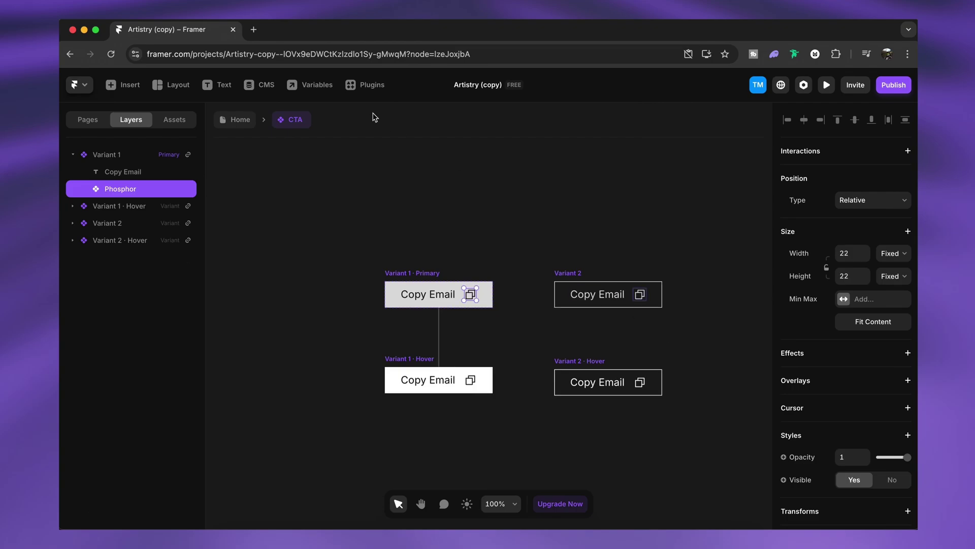
{"action": "left_click", "coordinate": [237, 120]}
{"action": "scroll", "coordinate": [629, 309], "scroll_direction": "right", "scroll_amount": 5}
{"action": "scroll", "coordinate": [629, 309], "scroll_direction": "up", "scroll_amount": 3}
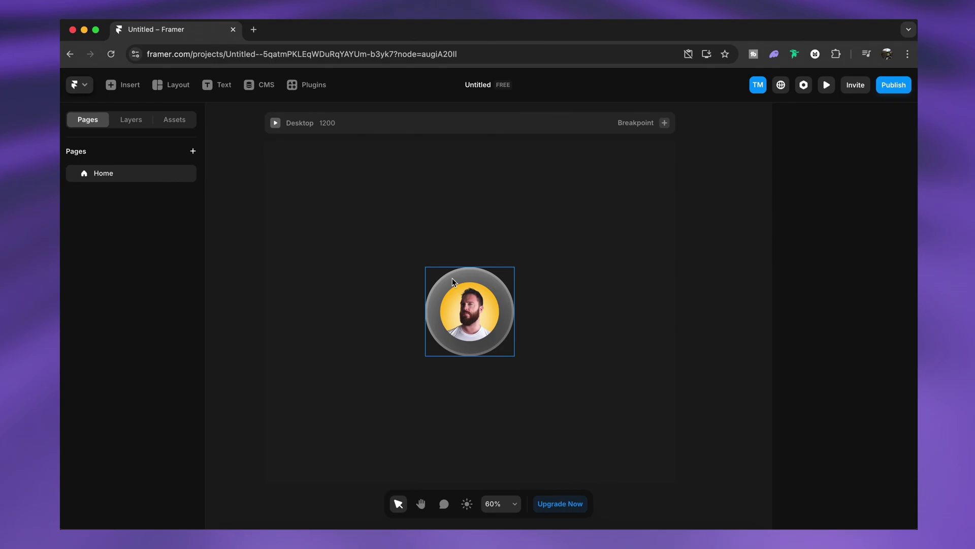
Step: Convert the avatar frame into a 260 × 260 component named 'profile pic' and open it for editing
{"action": "double_click", "coordinate": [489, 303]}
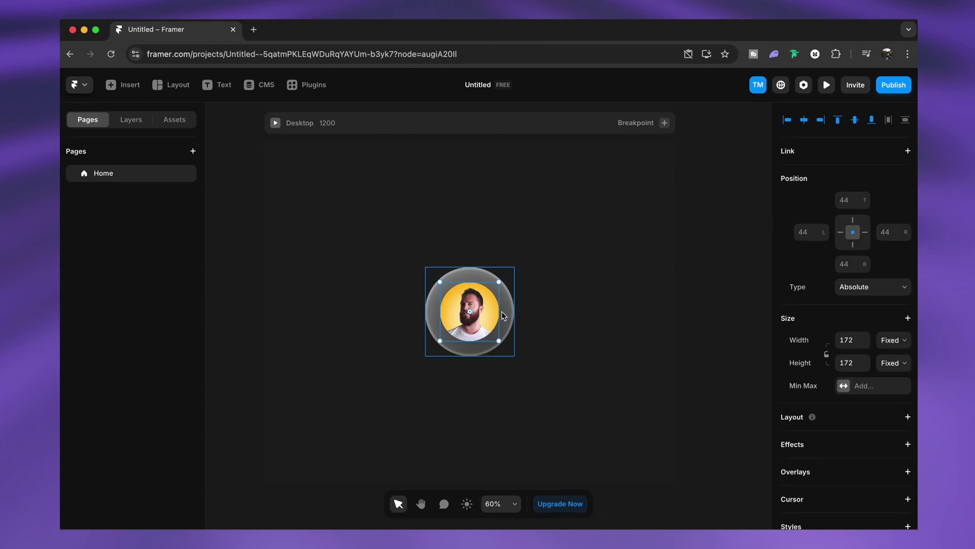
{"action": "right_click", "coordinate": [502, 315]}
{"action": "left_click", "coordinate": [539, 108]}
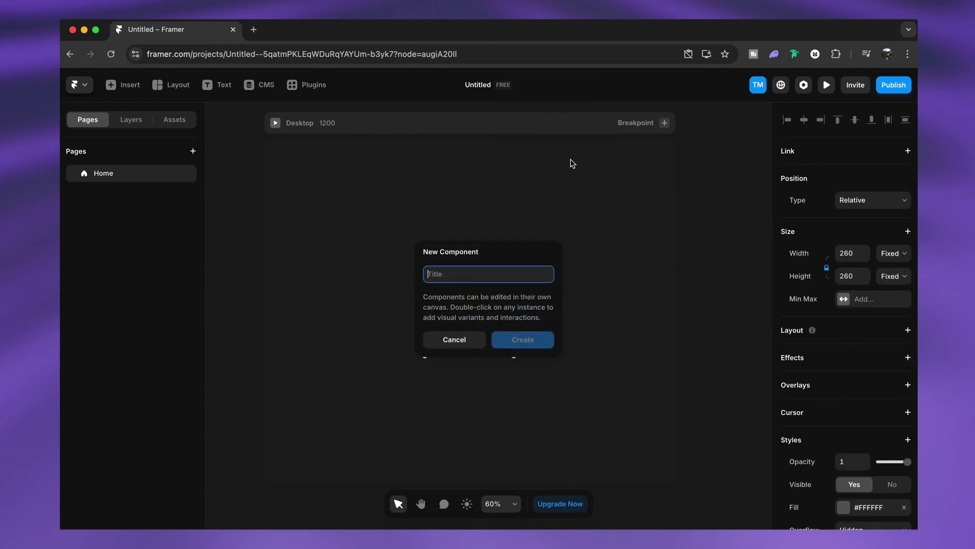
{"action": "type", "text": "profile pic"}
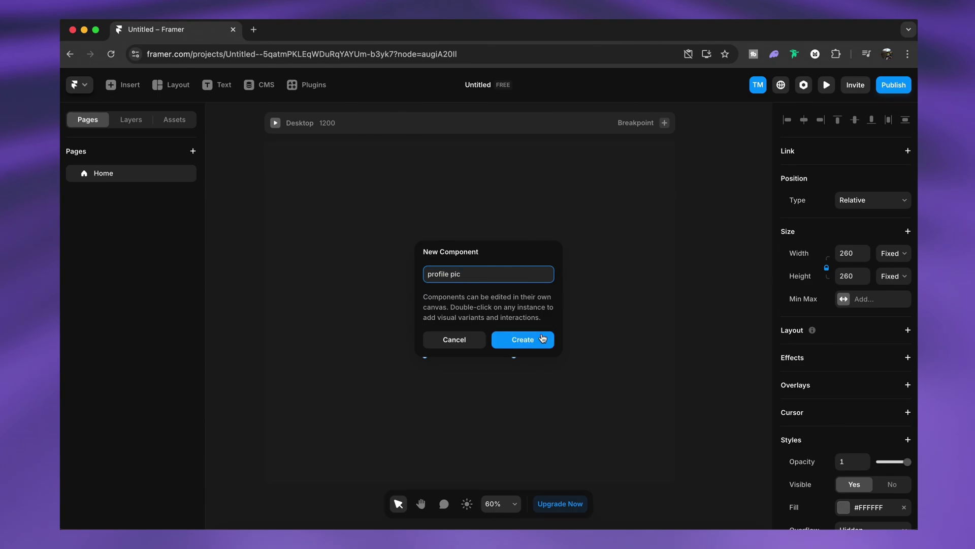
{"action": "left_click", "coordinate": [541, 339]}
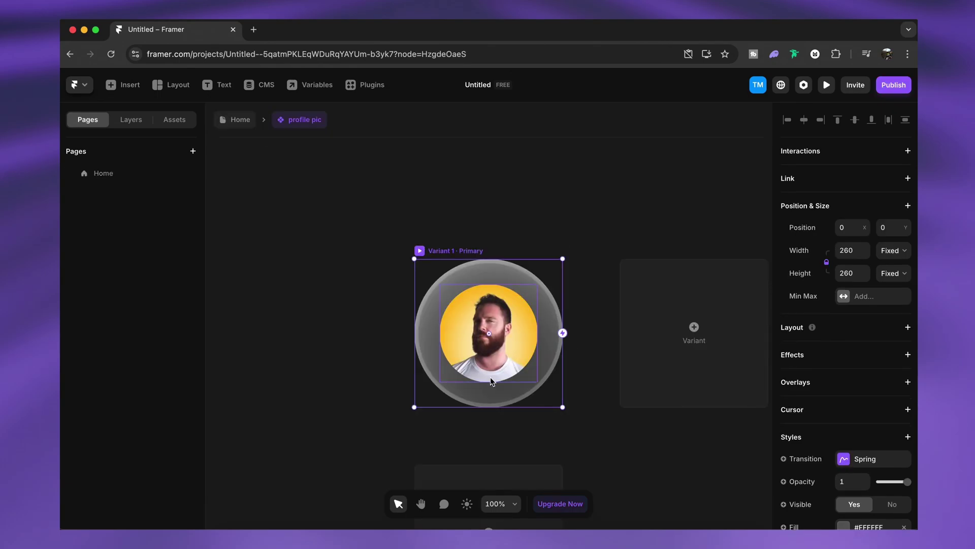
{"action": "left_click", "coordinate": [233, 119]}
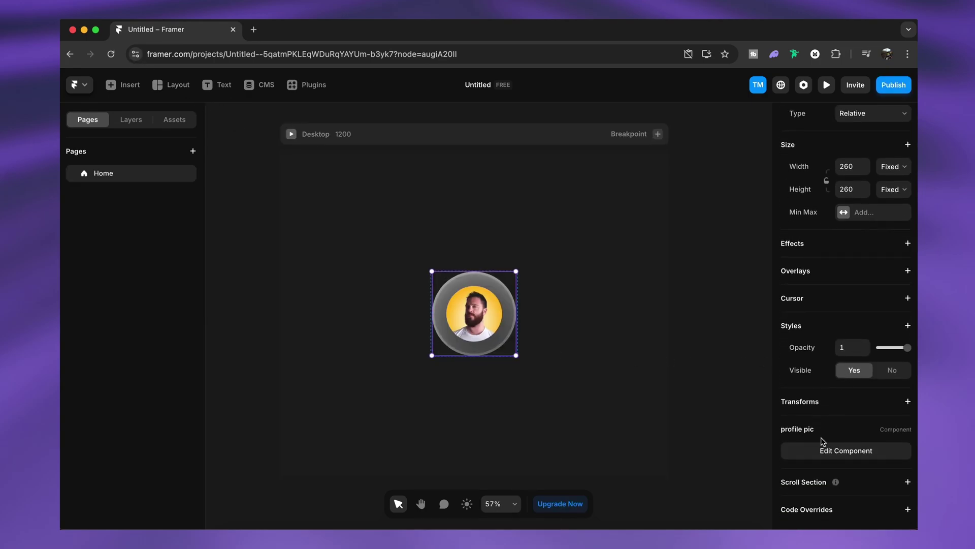
{"action": "left_click", "coordinate": [872, 449]}
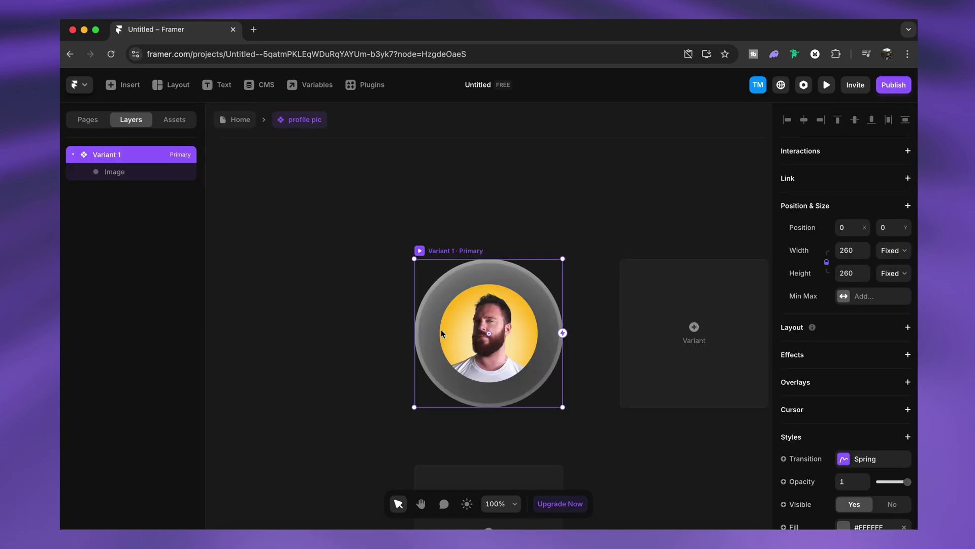
{"action": "scroll", "coordinate": [615, 441], "scroll_direction": "down", "scroll_amount": 2}
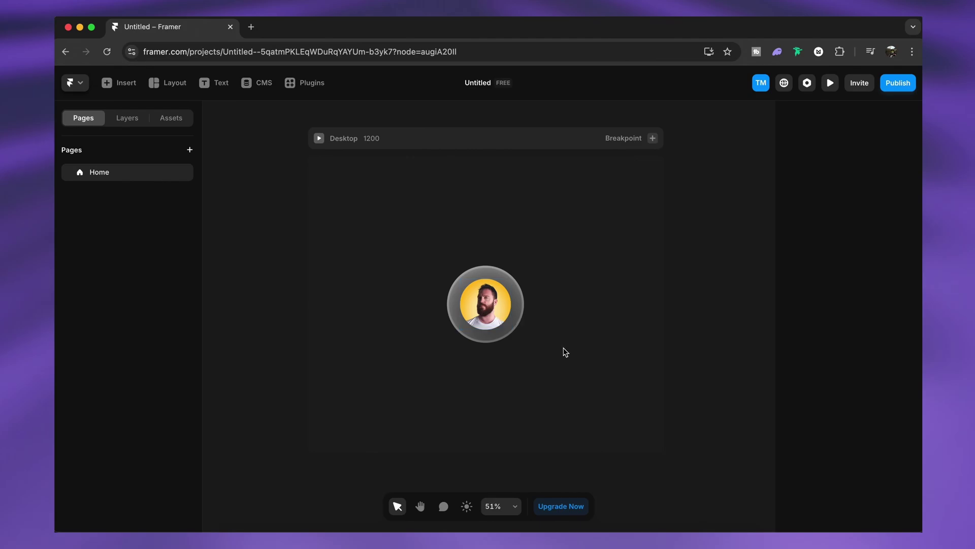
Step: Browse the Insert panel's available elements
{"action": "key", "text": "i"}
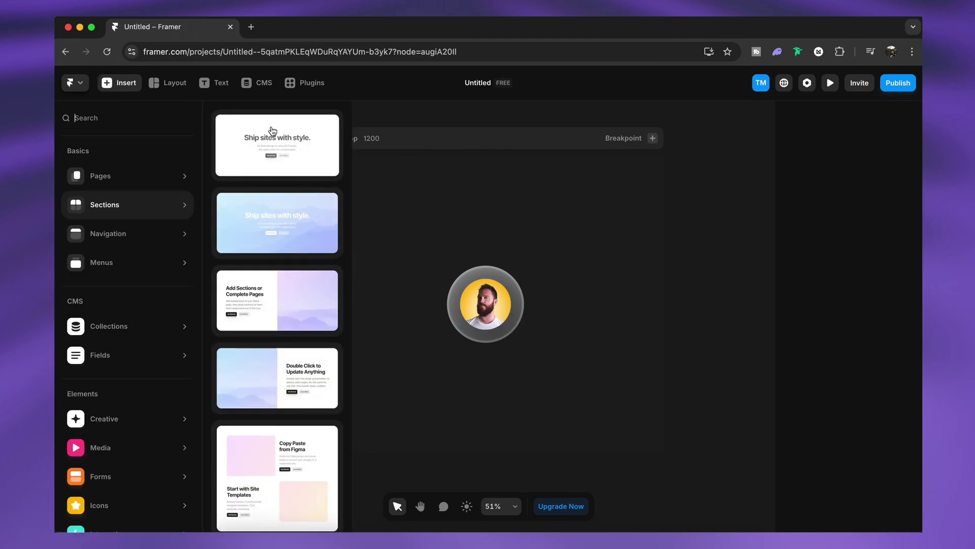
{"action": "mouse_move", "coordinate": [124, 459]}
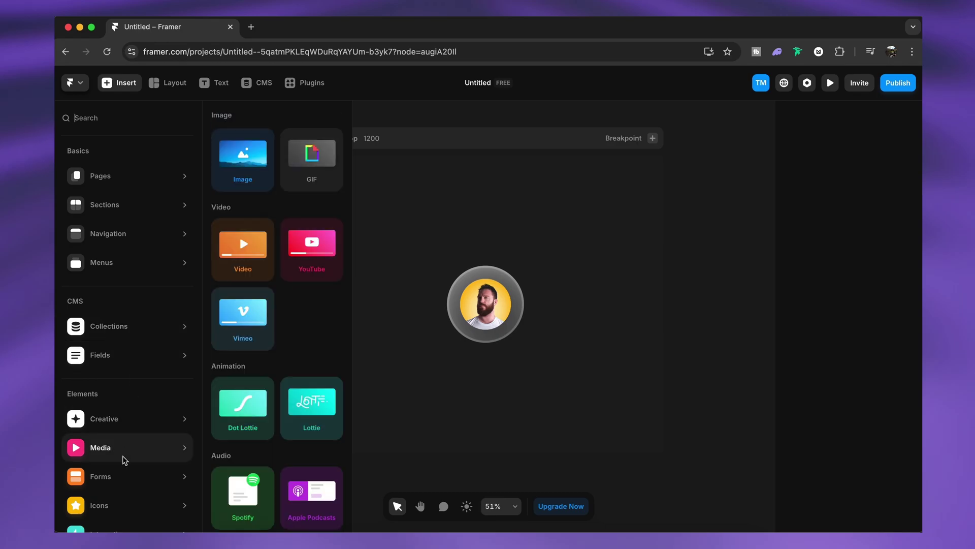
{"action": "scroll", "coordinate": [276, 330], "scroll_direction": "down", "scroll_amount": 3}
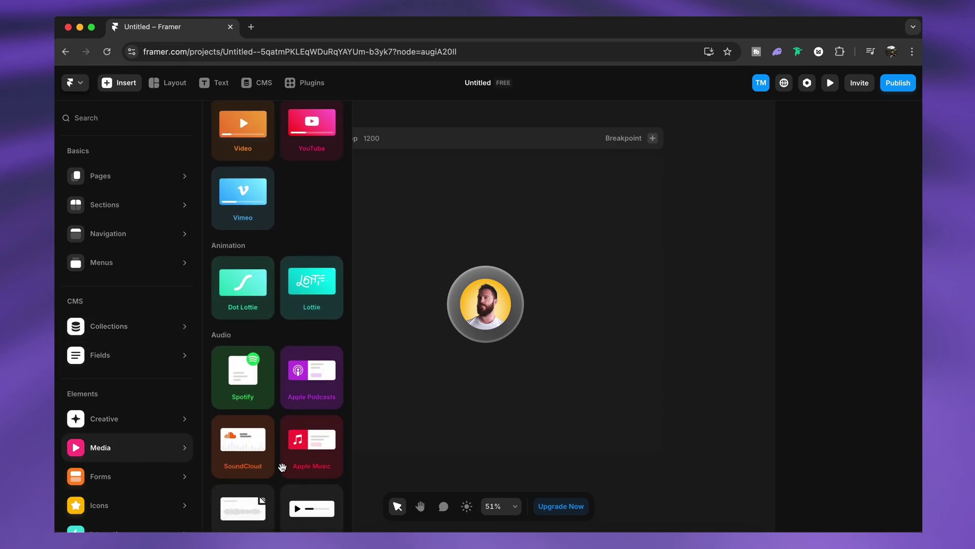
{"action": "left_click", "coordinate": [422, 415]}
Step: Draw a 311 × 218 frame above the profile pic, round it to radius 109, and fill it #B545FF
{"action": "key", "text": "f"}
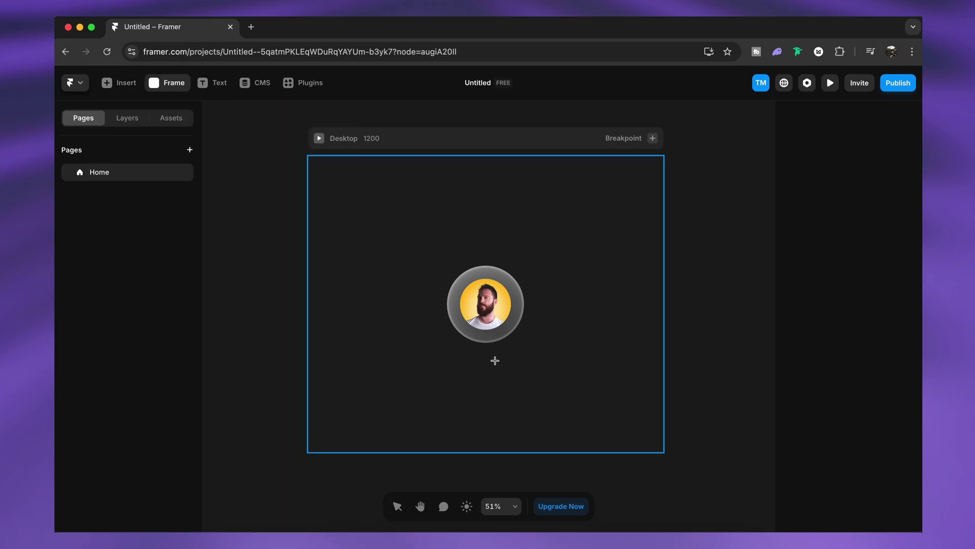
{"action": "left_click_drag", "start_coordinate": [436, 187], "coordinate": [528, 252]}
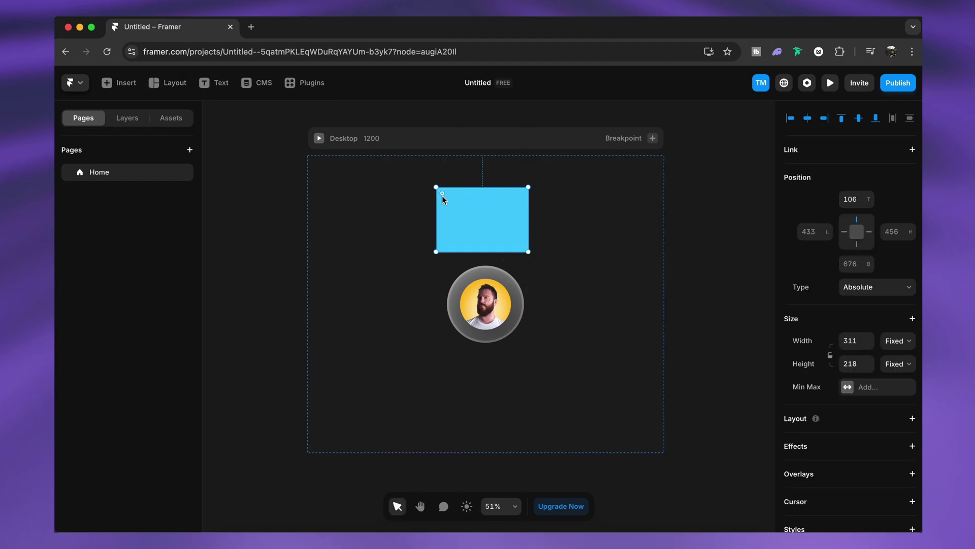
{"action": "left_click_drag", "start_coordinate": [442, 194], "coordinate": [508, 227]}
{"action": "scroll", "coordinate": [851, 381], "scroll_direction": "down", "scroll_amount": 5}
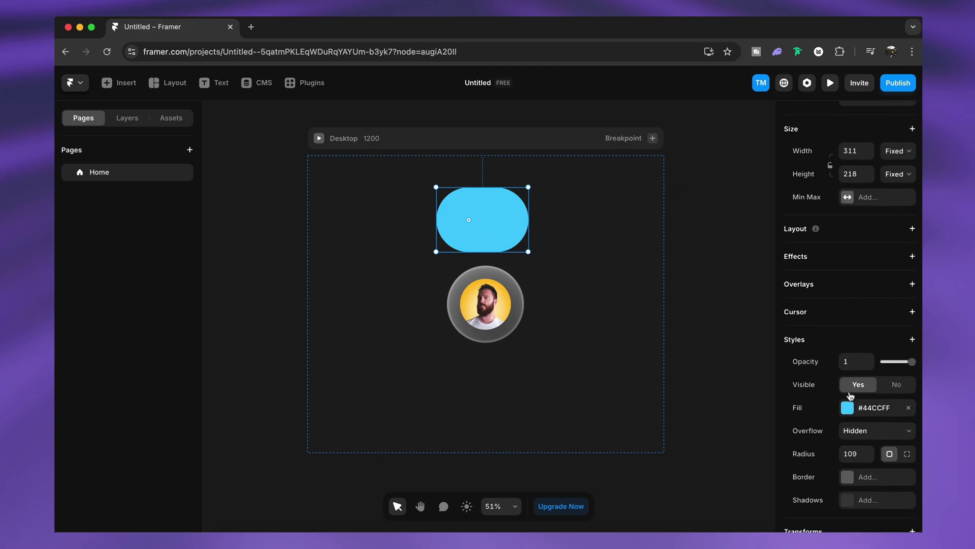
{"action": "left_click", "coordinate": [848, 379]}
{"action": "left_click_drag", "start_coordinate": [713, 427], "coordinate": [695, 415]}
{"action": "left_click", "coordinate": [674, 414]}
{"action": "left_click", "coordinate": [755, 292]}
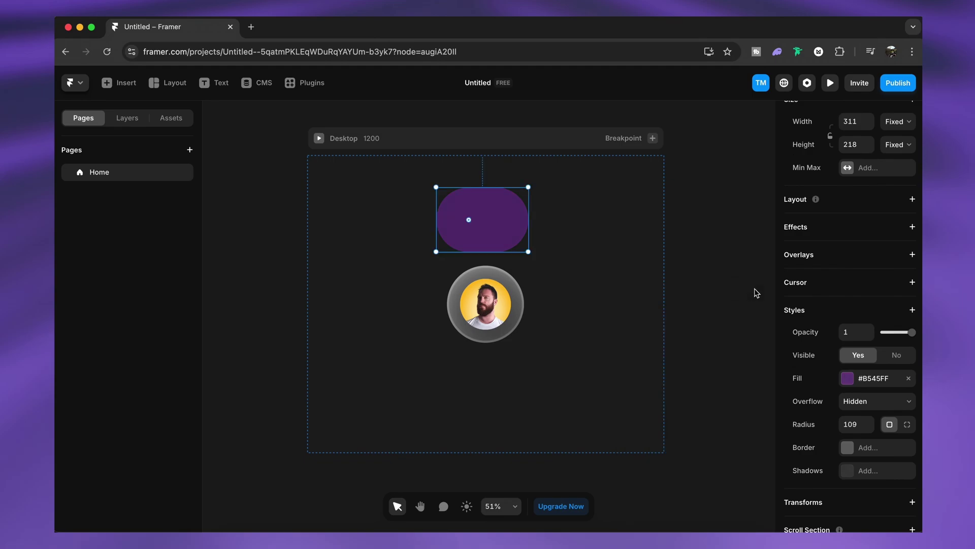
{"action": "left_click", "coordinate": [682, 244]}
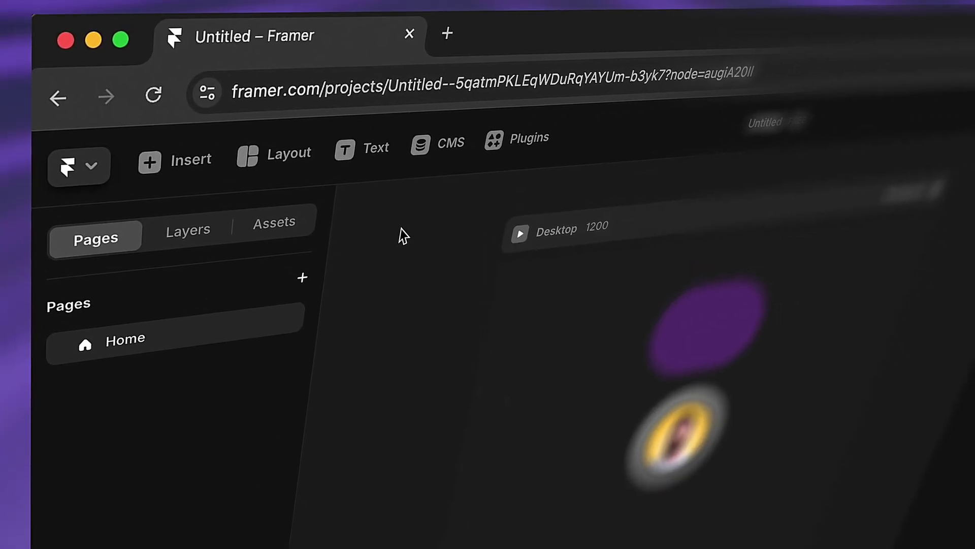
{"action": "left_click", "coordinate": [254, 153]}
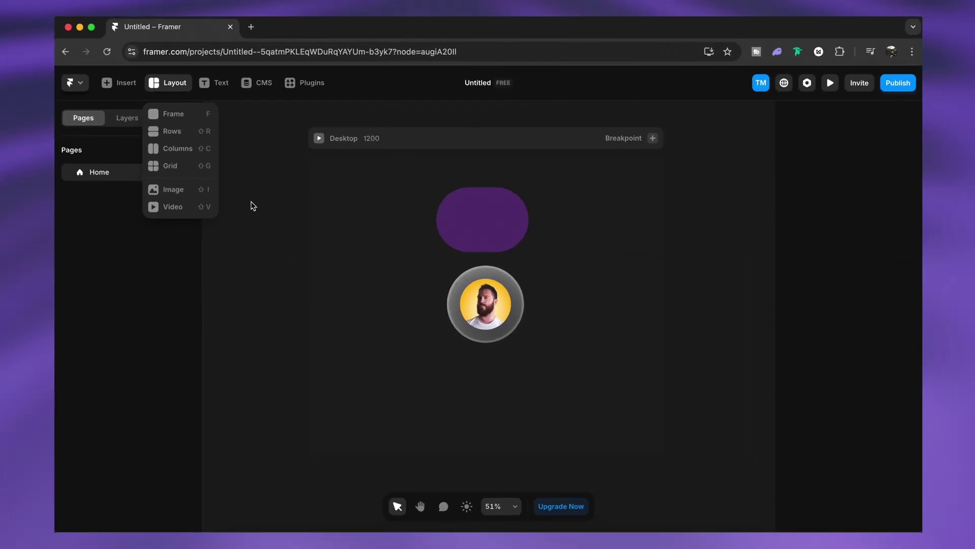
{"action": "left_click", "coordinate": [251, 202]}
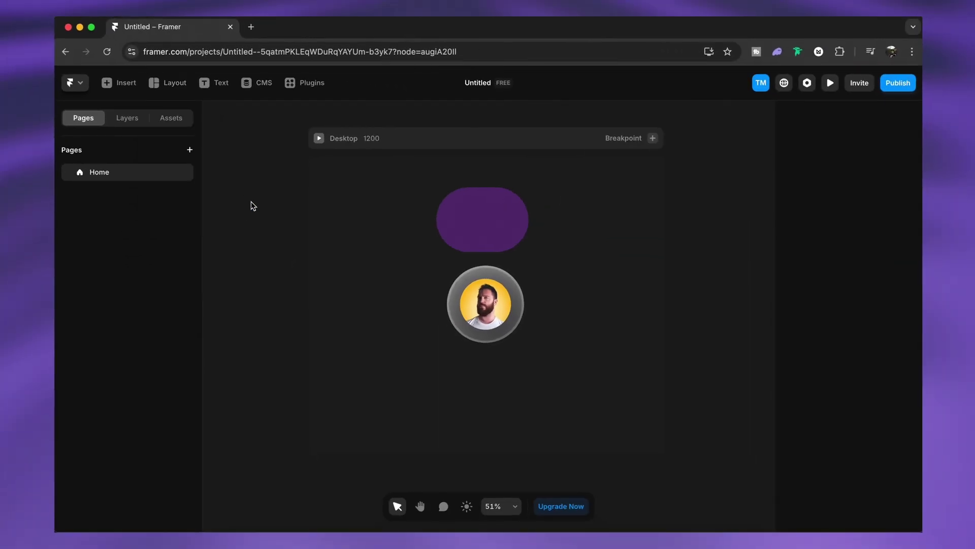
{"action": "key", "text": "super+k"}
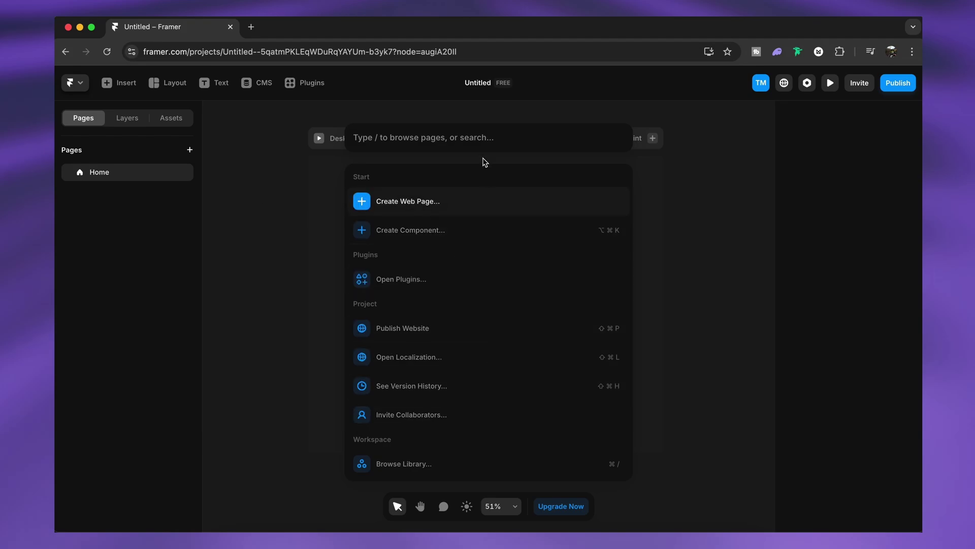
{"action": "type", "text": "stack"}
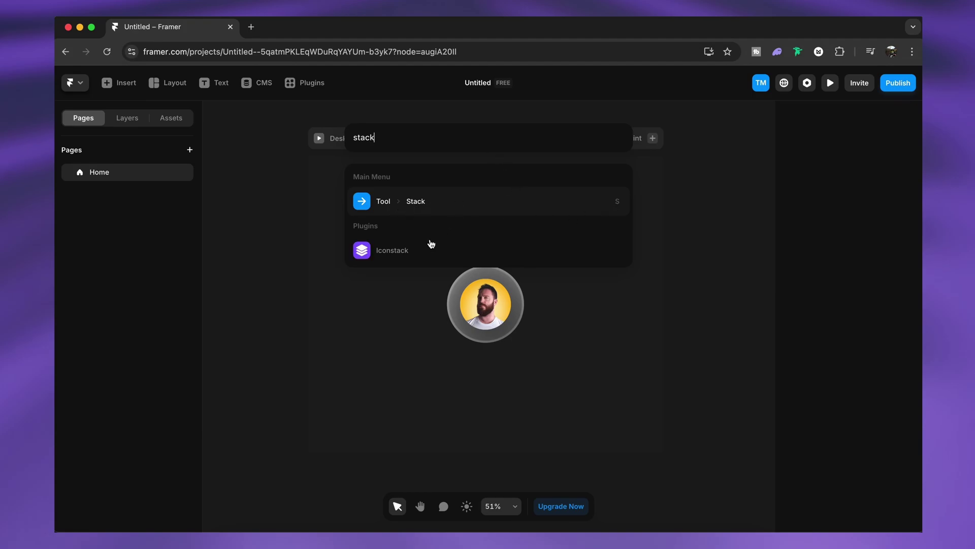
{"action": "key", "text": "super+a"}
{"action": "key", "text": "BackSpace"}
{"action": "key", "text": "Escape"}
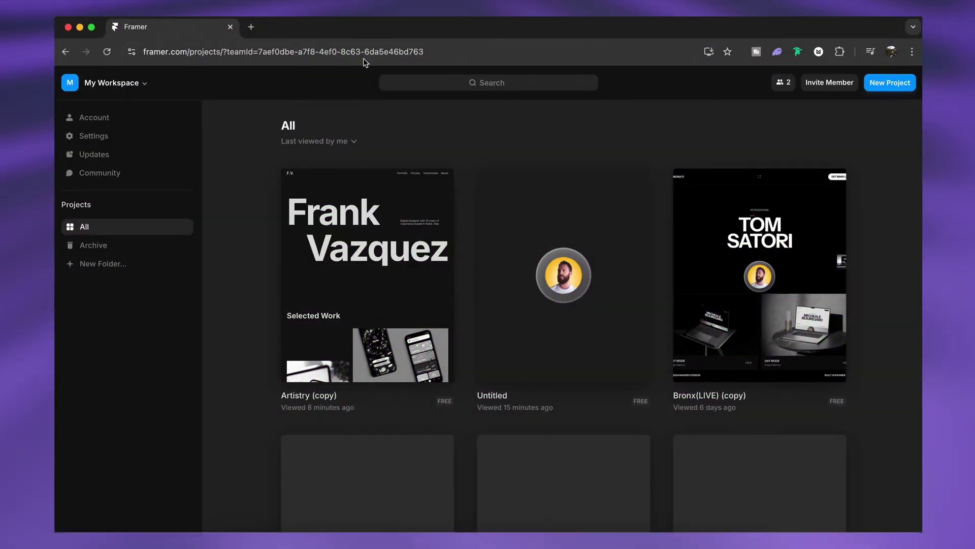
Step: Change the browser address to framer.com/templates to open the marketplace
{"action": "left_click", "coordinate": [442, 53]}
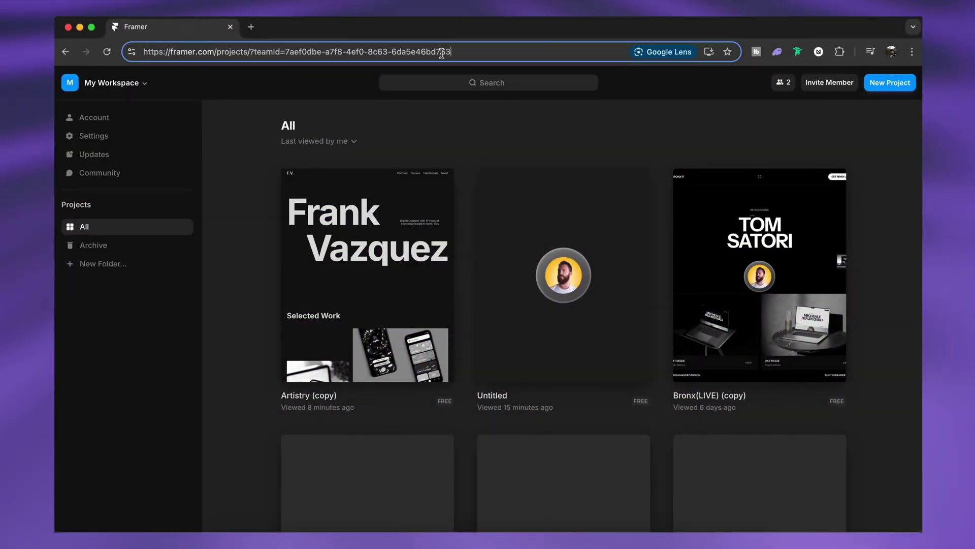
{"action": "left_click_drag", "start_coordinate": [444, 51], "coordinate": [237, 51]}
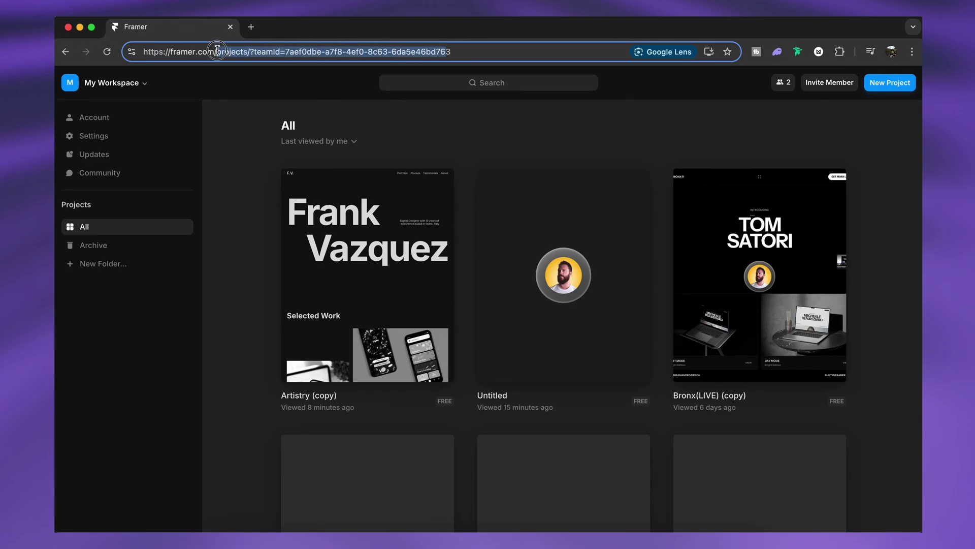
{"action": "type", "text": "templa"}
{"action": "key", "text": "Delete"}
{"action": "type", "text": "tes"}
{"action": "key", "text": "Return"}
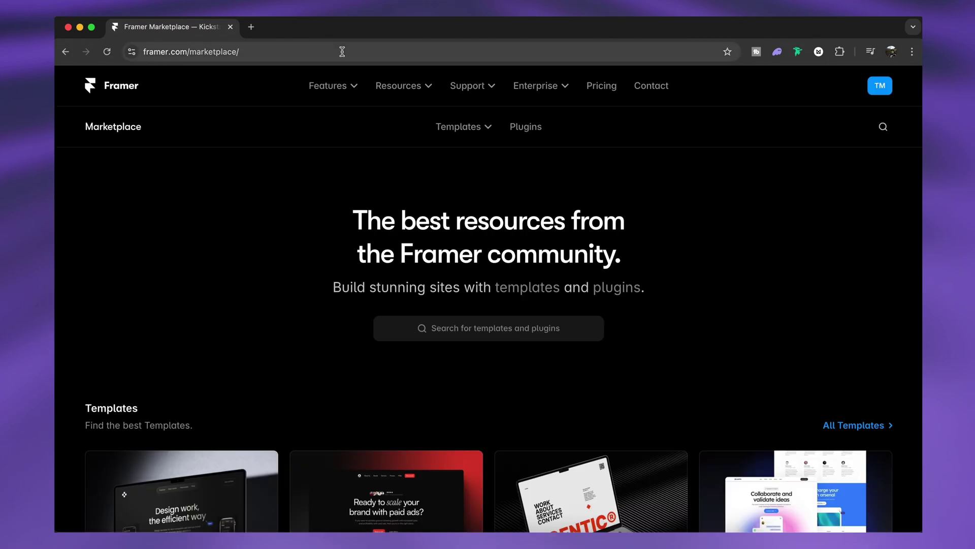
Step: Look over the marketplace page and put the cursor in its template search box
{"action": "scroll", "coordinate": [516, 371], "scroll_direction": "down", "scroll_amount": 5}
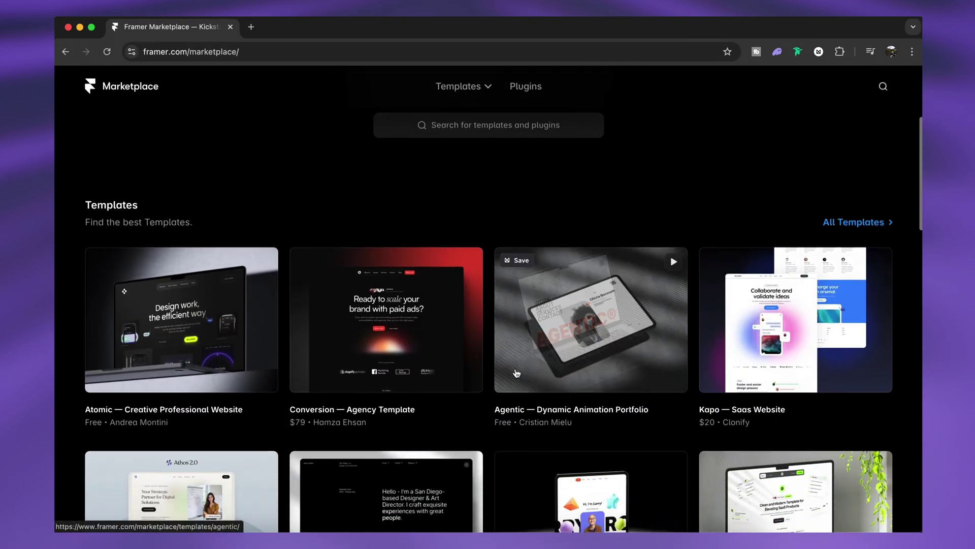
{"action": "scroll", "coordinate": [520, 345], "scroll_direction": "up", "scroll_amount": 4}
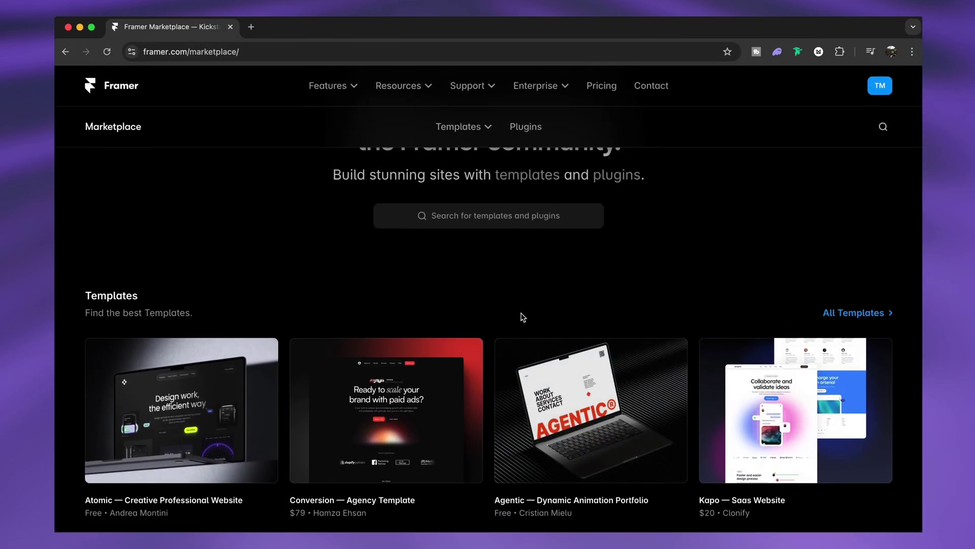
{"action": "scroll", "coordinate": [521, 316], "scroll_direction": "up", "scroll_amount": 2}
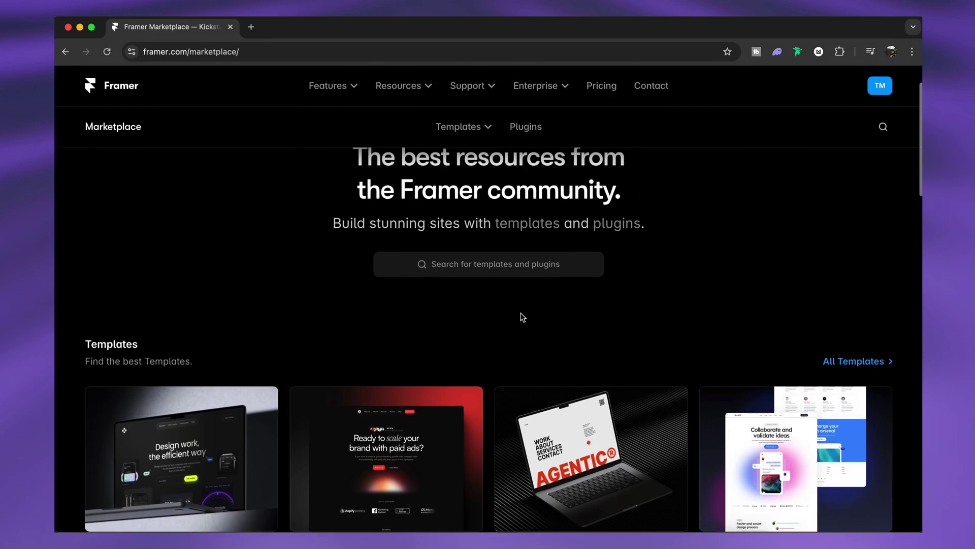
{"action": "left_click", "coordinate": [499, 272]}
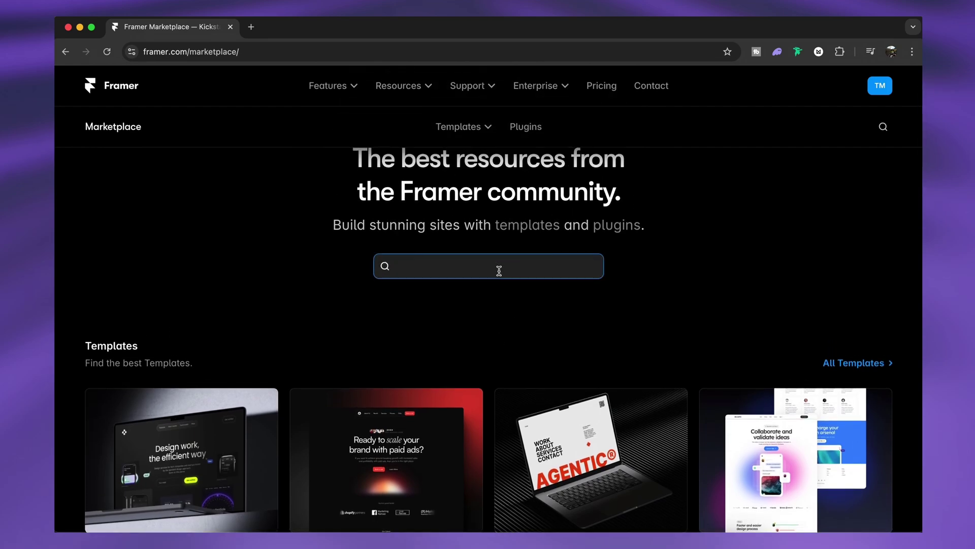
Step: Search the marketplace for 'urban' templates
{"action": "type", "text": "urban"}
{"action": "key", "text": "Return"}
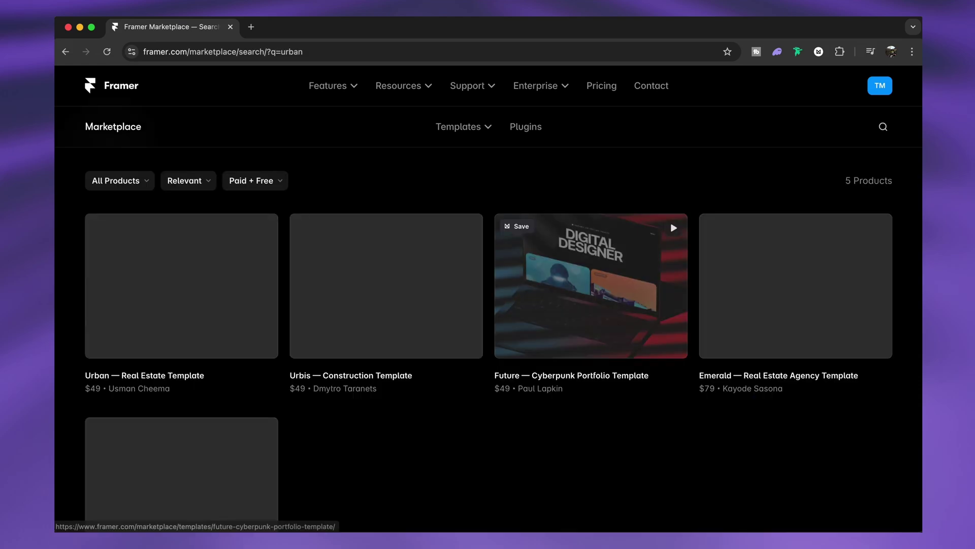
{"action": "scroll", "coordinate": [499, 157], "scroll_direction": "down", "scroll_amount": 3}
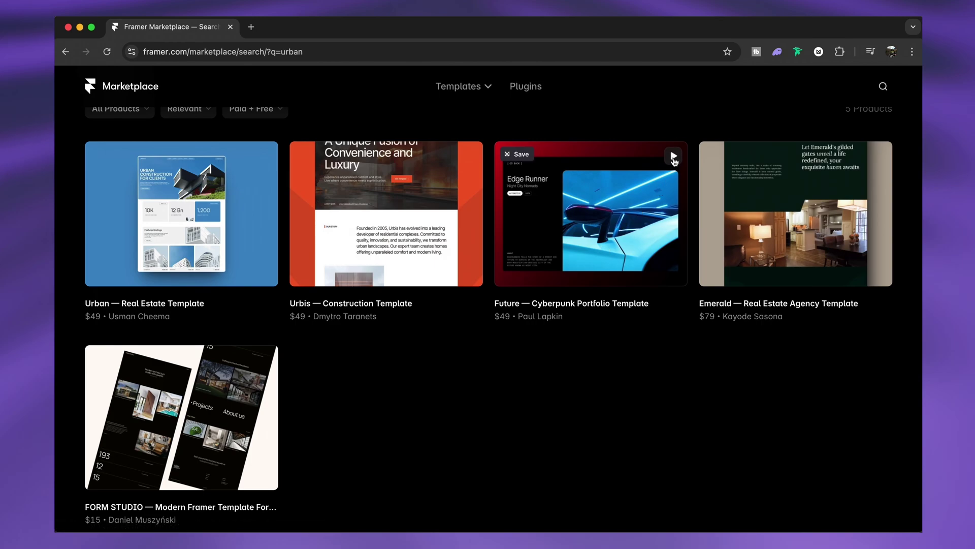
Step: Preview the Future portfolio template, then close it and return to the top of the results
{"action": "left_click", "coordinate": [673, 157]}
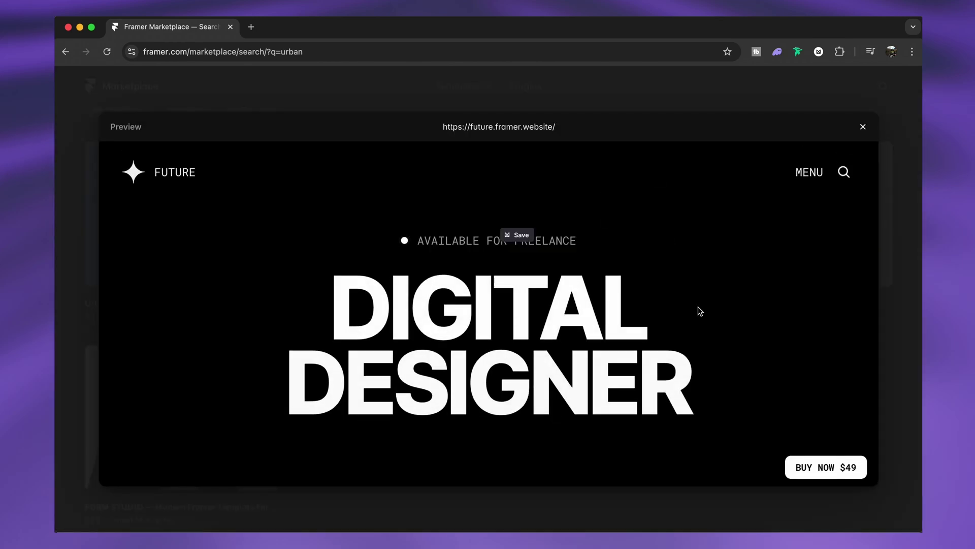
{"action": "scroll", "coordinate": [700, 310], "scroll_direction": "down", "scroll_amount": 15}
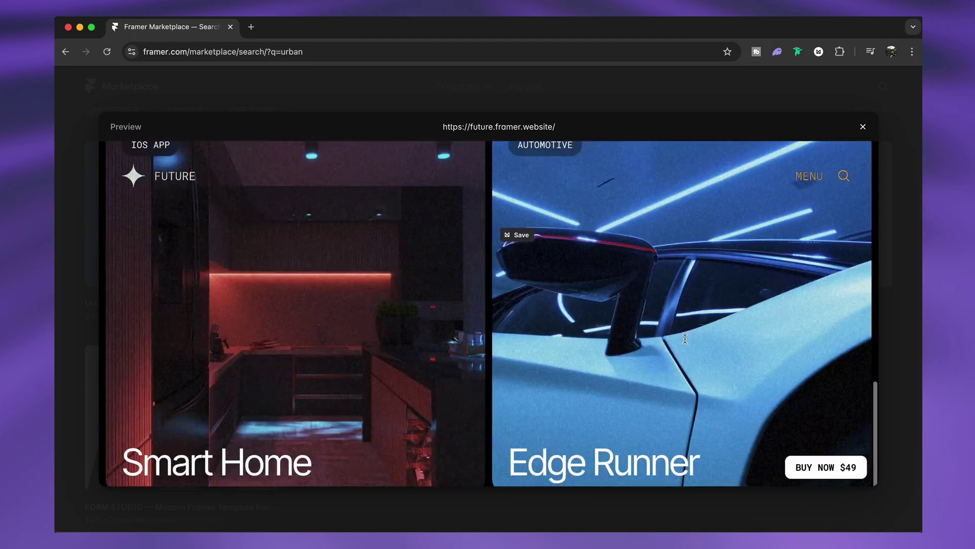
{"action": "scroll", "coordinate": [686, 338], "scroll_direction": "down", "scroll_amount": 2}
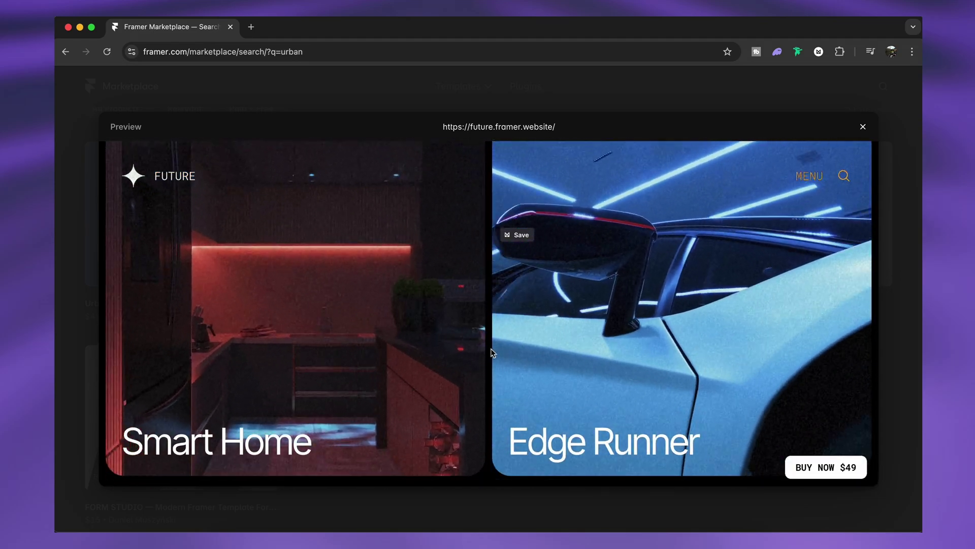
{"action": "scroll", "coordinate": [491, 351], "scroll_direction": "down", "scroll_amount": 2}
{"action": "scroll", "coordinate": [491, 350], "scroll_direction": "up", "scroll_amount": 20}
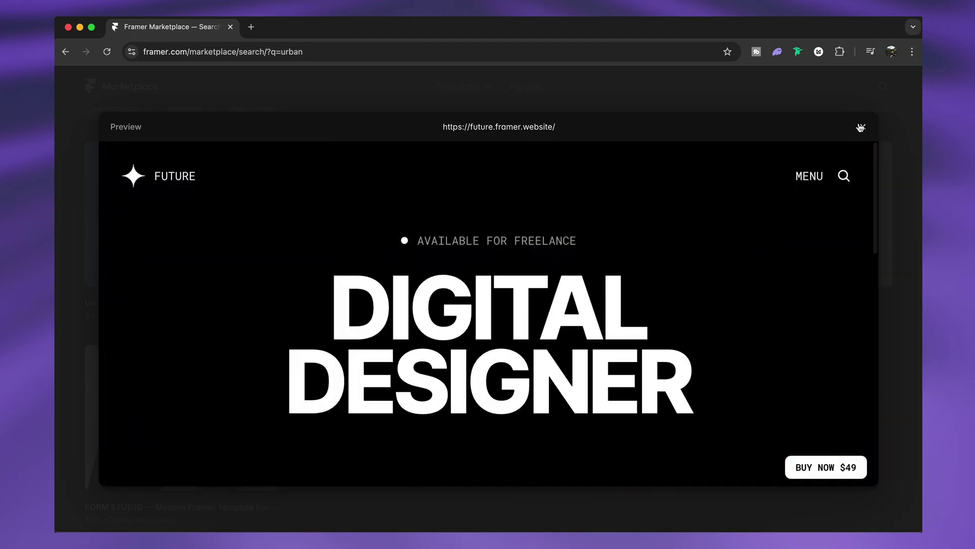
{"action": "left_click", "coordinate": [861, 127]}
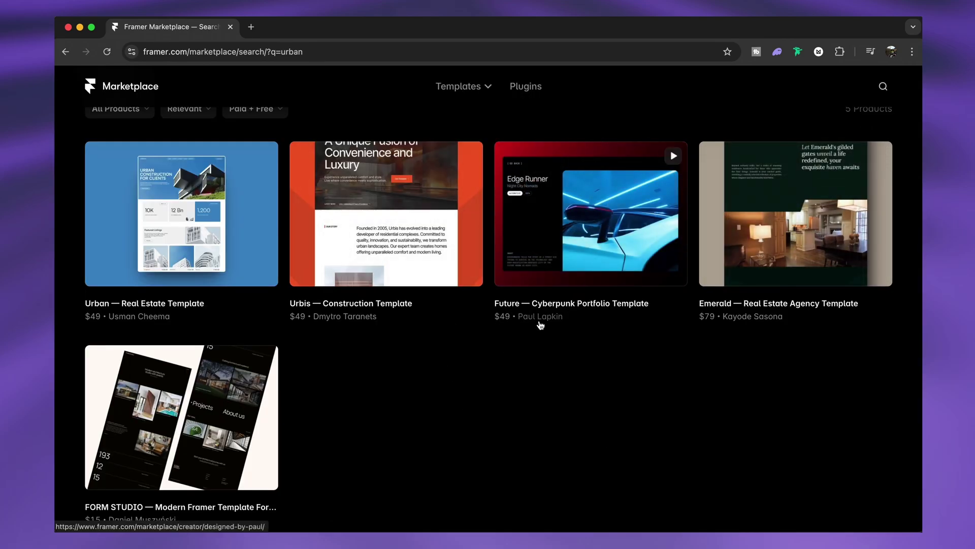
{"action": "scroll", "coordinate": [537, 322], "scroll_direction": "up", "scroll_amount": 3}
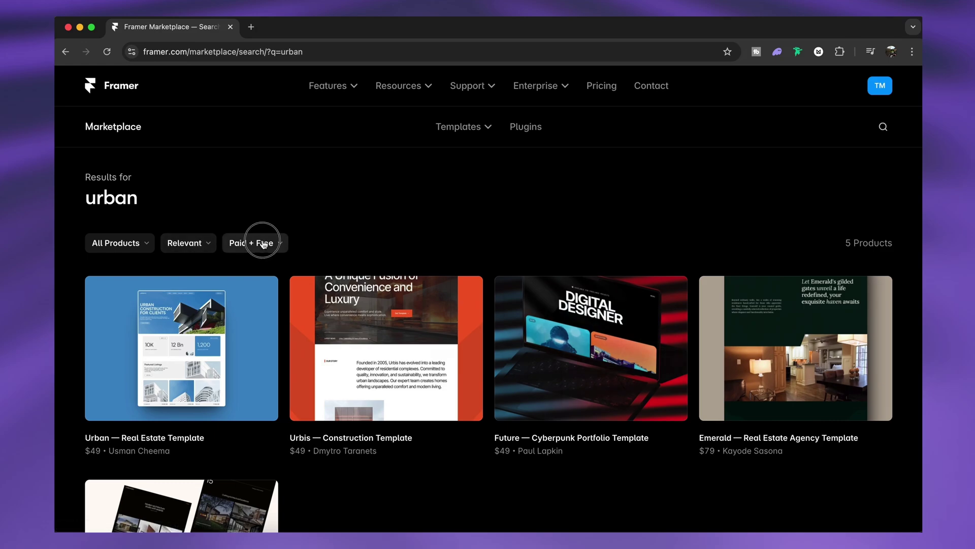
Step: Search the marketplace for 'minimal' with the price filter set to Free
{"action": "left_click", "coordinate": [263, 243]}
{"action": "left_click", "coordinate": [252, 321]}
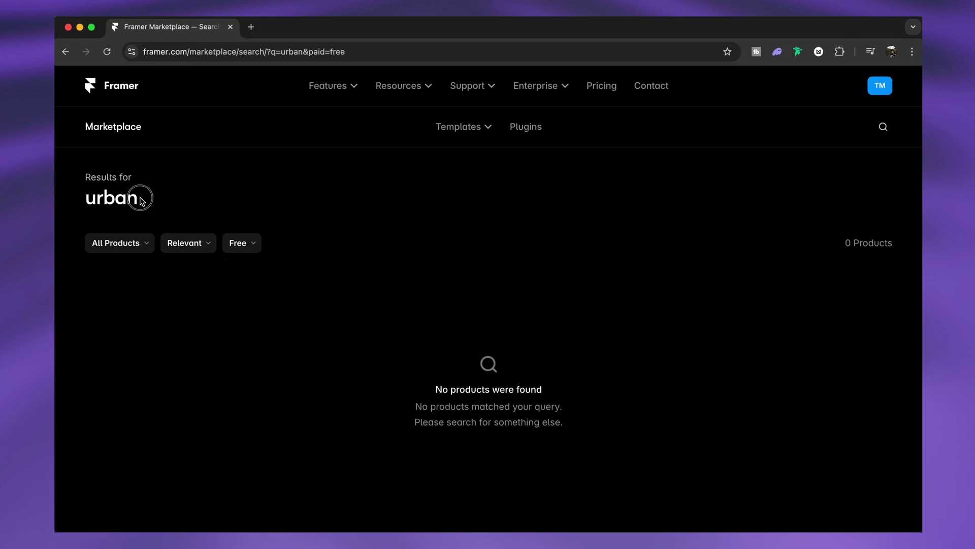
{"action": "left_click", "coordinate": [892, 127]}
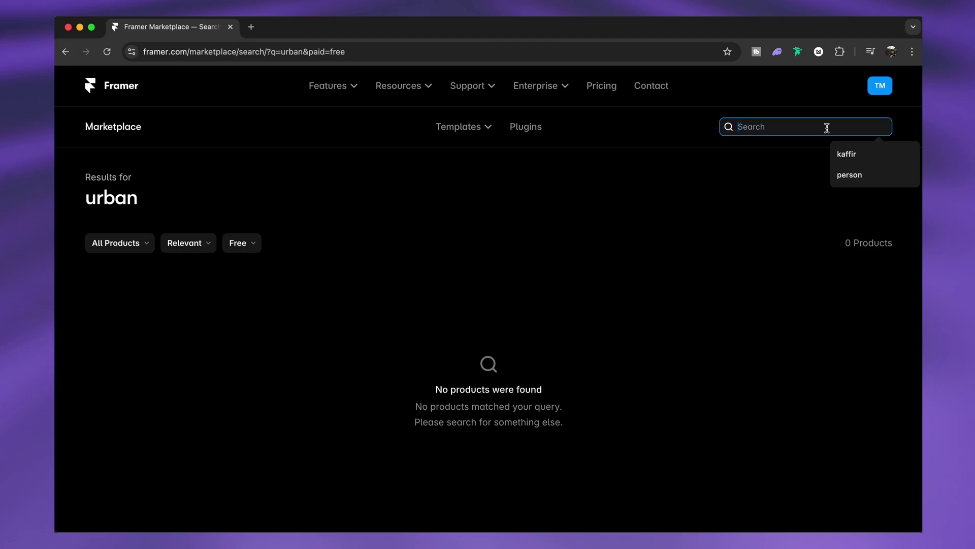
{"action": "type", "text": "m"}
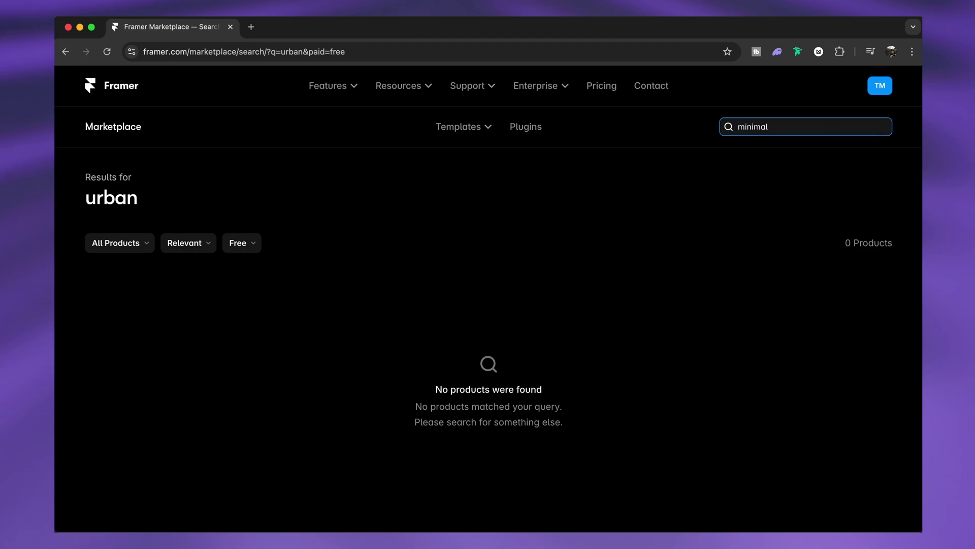
{"action": "type", "text": "inimal"}
{"action": "key", "text": "Return"}
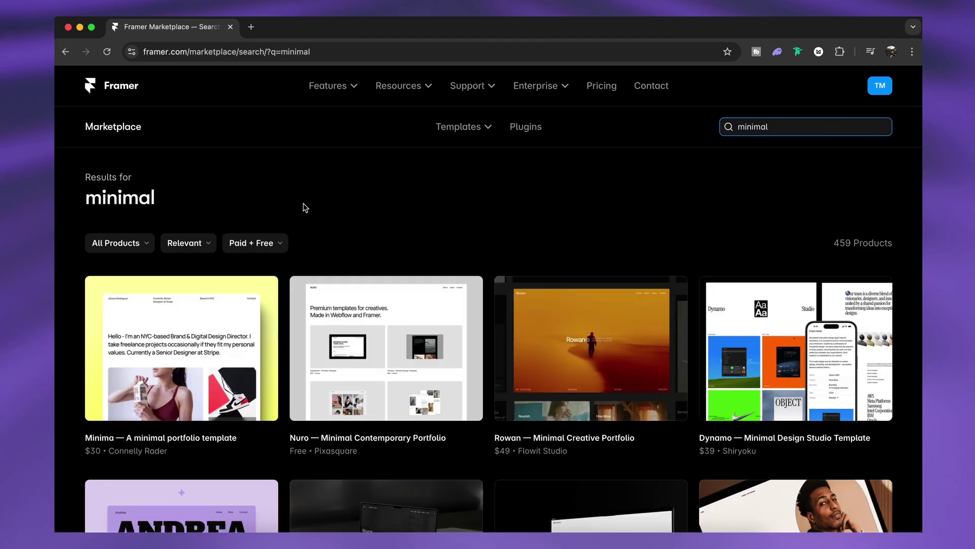
{"action": "left_click", "coordinate": [261, 242]}
{"action": "left_click", "coordinate": [249, 320]}
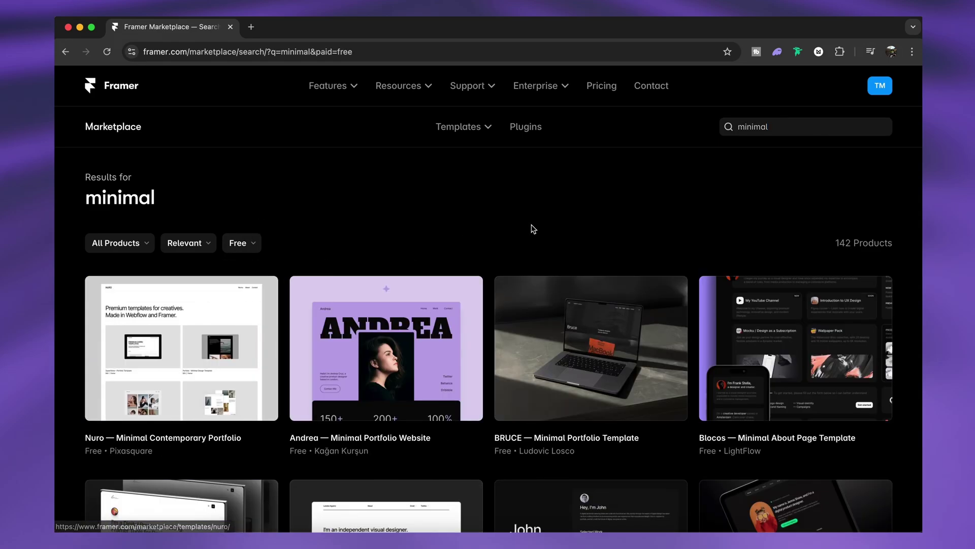
Step: Scroll through the 142 free minimal templates, such as Kaynon, Cocote and Lando
{"action": "scroll", "coordinate": [533, 229], "scroll_direction": "down", "scroll_amount": 8}
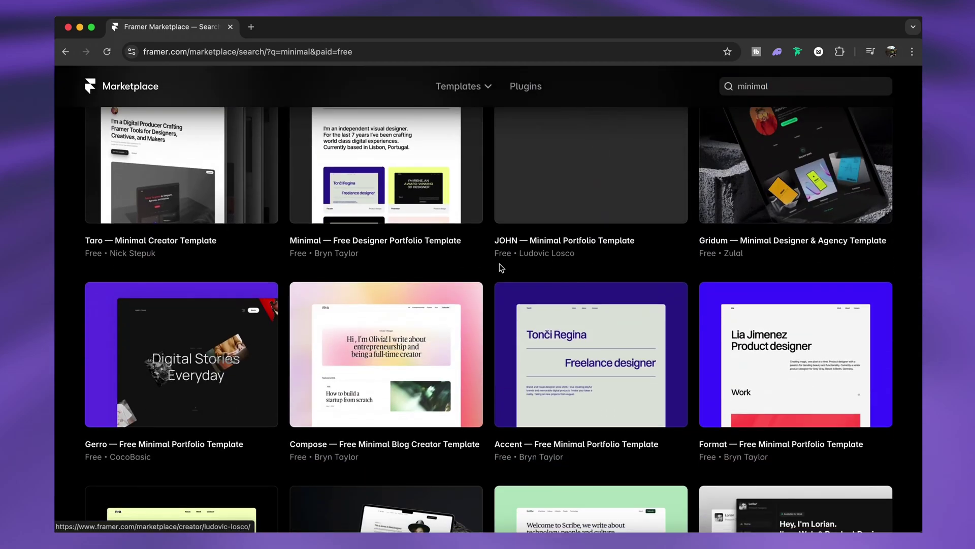
{"action": "scroll", "coordinate": [496, 274], "scroll_direction": "down", "scroll_amount": 5}
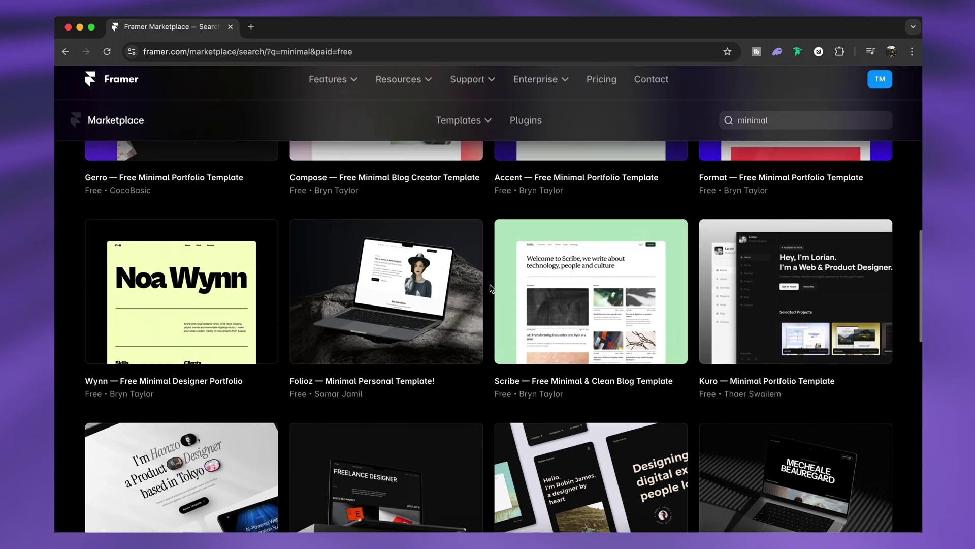
{"action": "scroll", "coordinate": [489, 288], "scroll_direction": "up", "scroll_amount": 5}
{"action": "scroll", "coordinate": [633, 248], "scroll_direction": "up", "scroll_amount": 2}
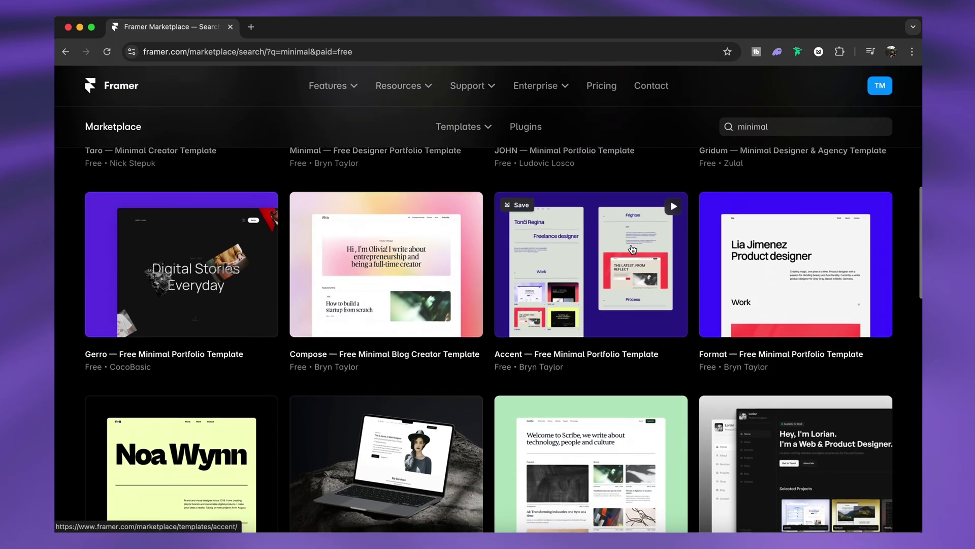
{"action": "scroll", "coordinate": [632, 248], "scroll_direction": "down", "scroll_amount": 10}
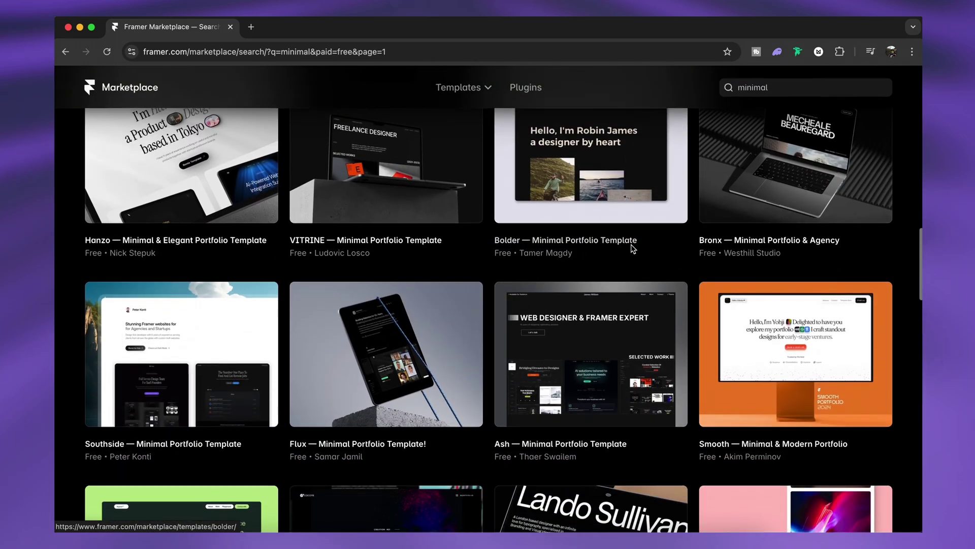
{"action": "scroll", "coordinate": [632, 249], "scroll_direction": "down", "scroll_amount": 2}
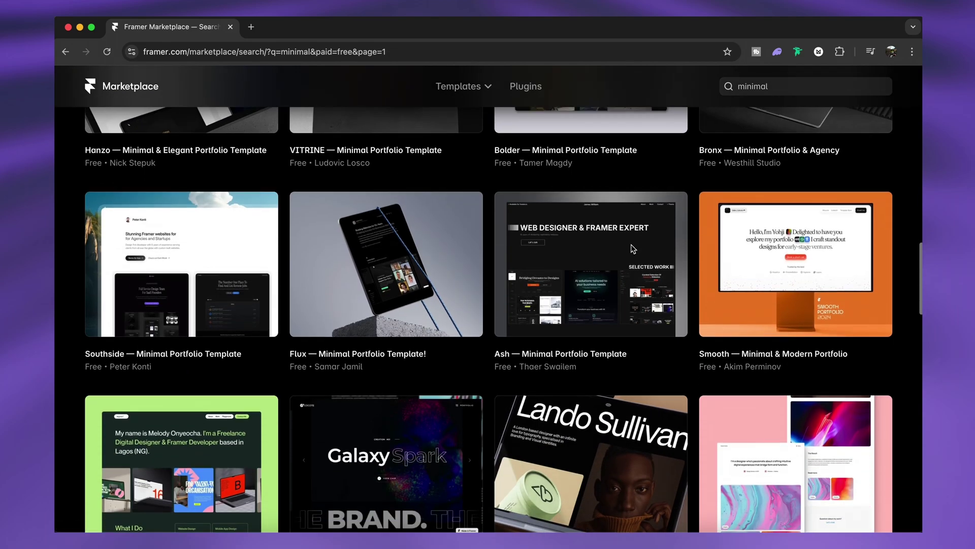
{"action": "scroll", "coordinate": [632, 249], "scroll_direction": "down", "scroll_amount": 4}
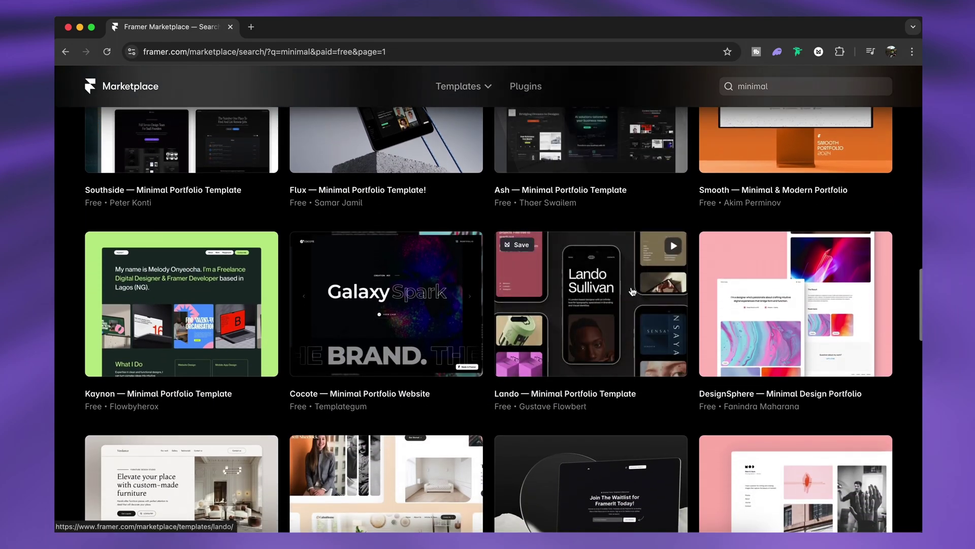
Step: Preview the free Lando template's live site and browse its Gaston Lighting Design project page
{"action": "left_click", "coordinate": [673, 246]}
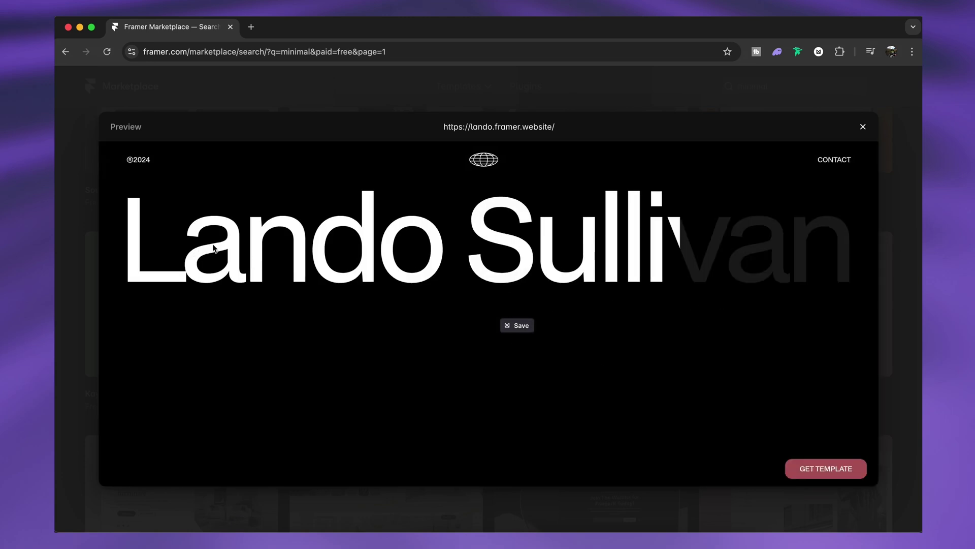
{"action": "scroll", "coordinate": [657, 324], "scroll_direction": "down", "scroll_amount": 5}
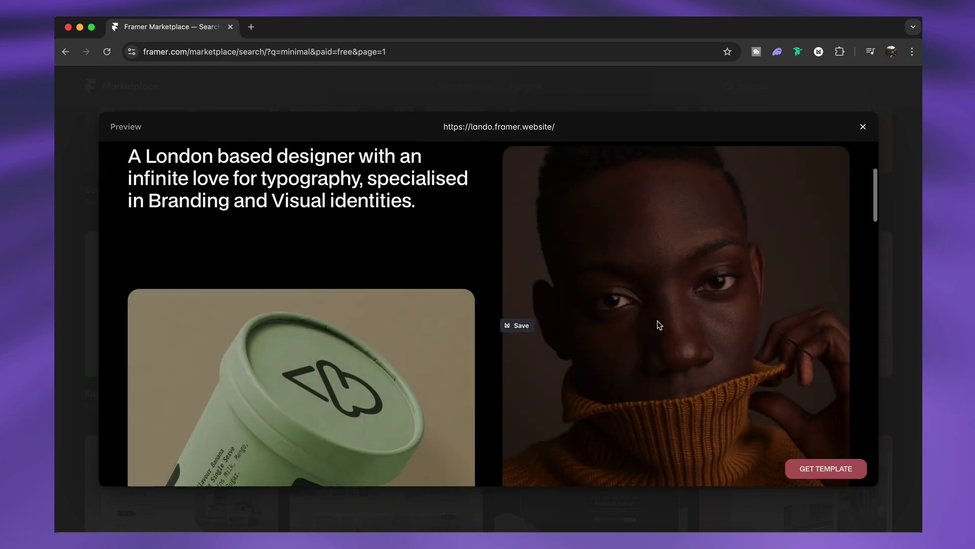
{"action": "scroll", "coordinate": [659, 325], "scroll_direction": "down", "scroll_amount": 5}
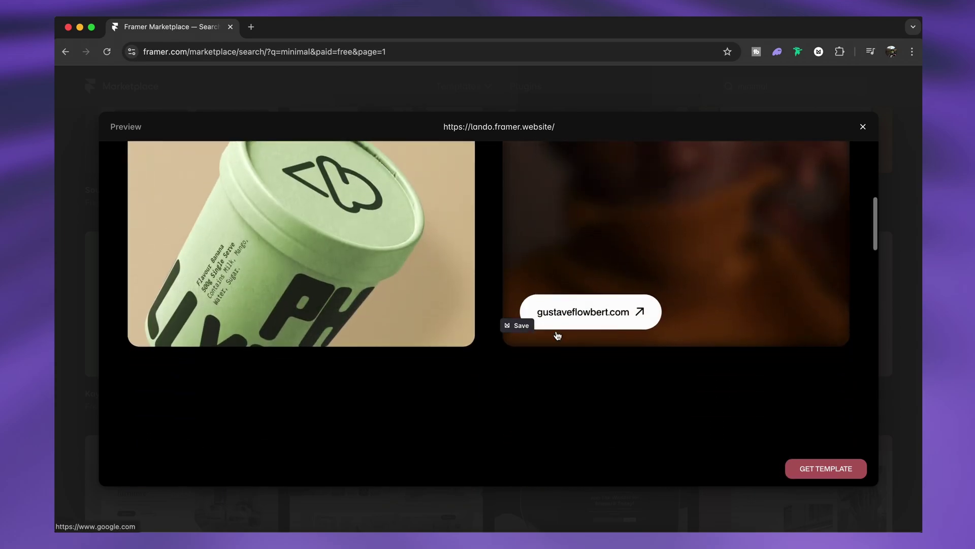
{"action": "left_click", "coordinate": [557, 335]}
{"action": "scroll", "coordinate": [803, 174], "scroll_direction": "down", "scroll_amount": 5}
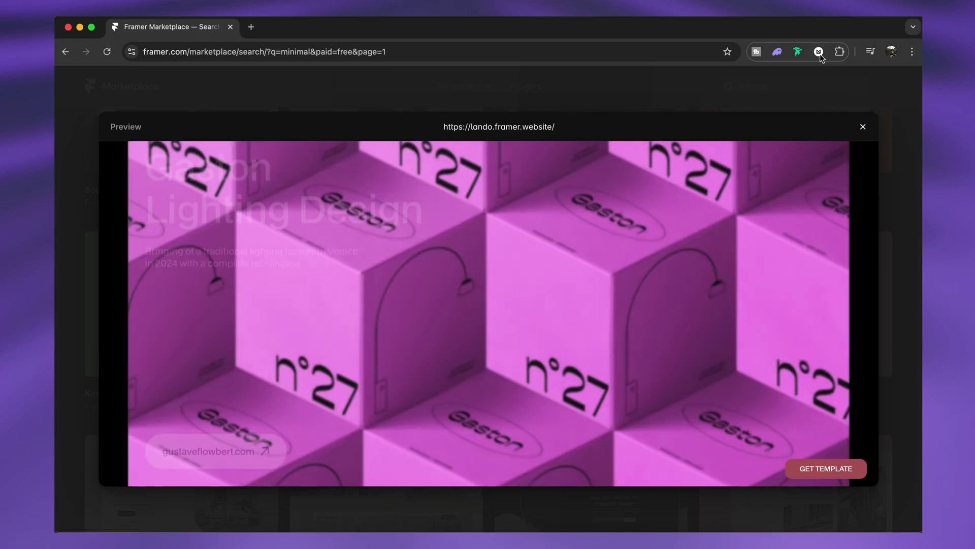
Step: Close the Lando preview and open the Lando template's details page
{"action": "left_click", "coordinate": [862, 128]}
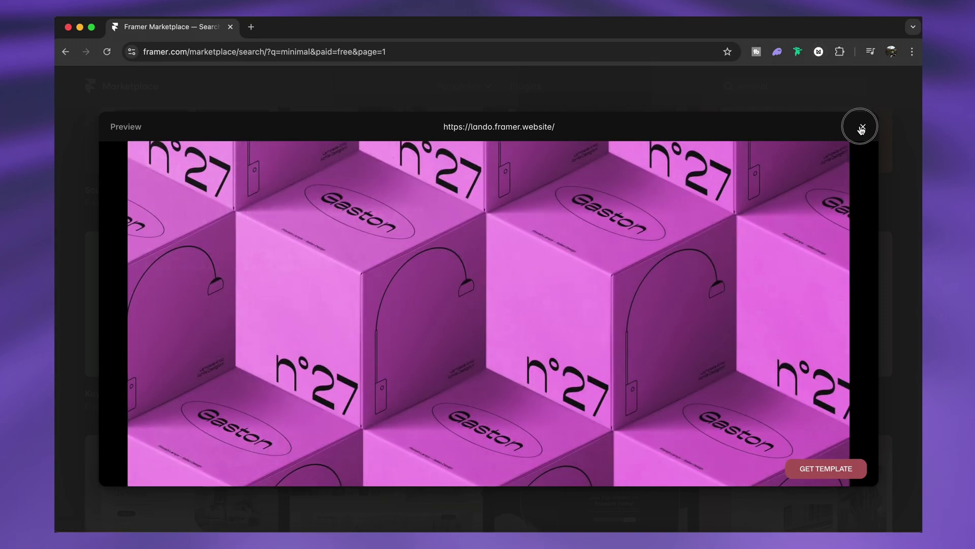
{"action": "left_click", "coordinate": [861, 128]}
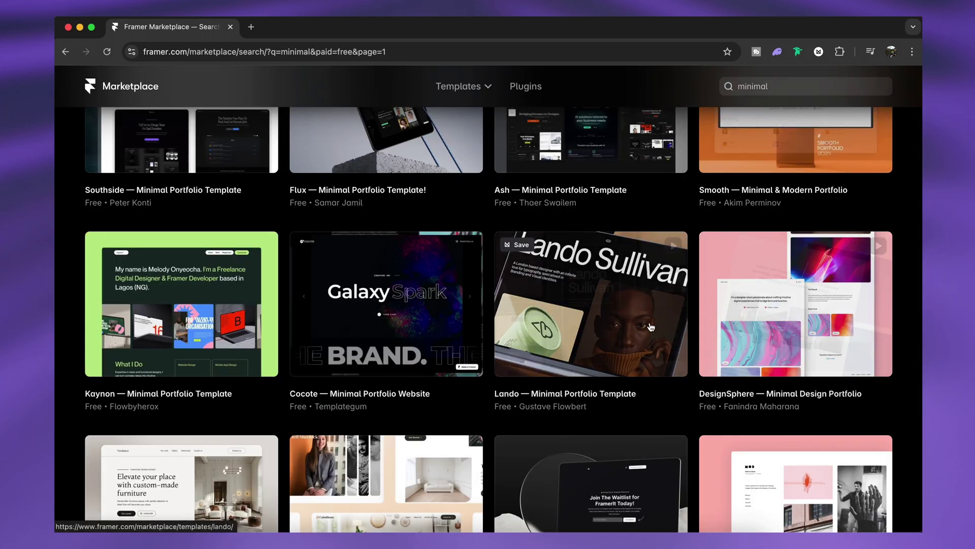
{"action": "left_click", "coordinate": [617, 331]}
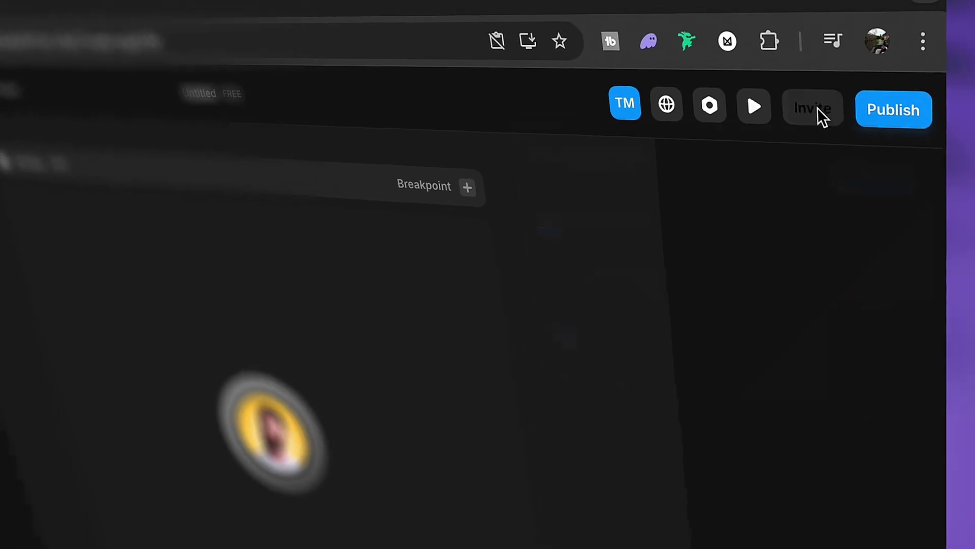
Step: Invite a collaborator by e-mail with Full Access to the Untitled project
{"action": "left_click", "coordinate": [860, 83]}
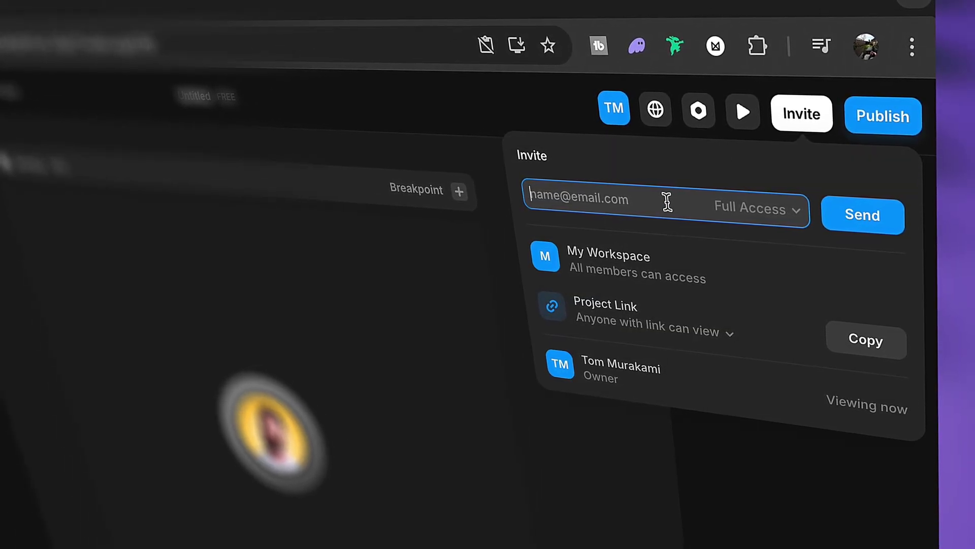
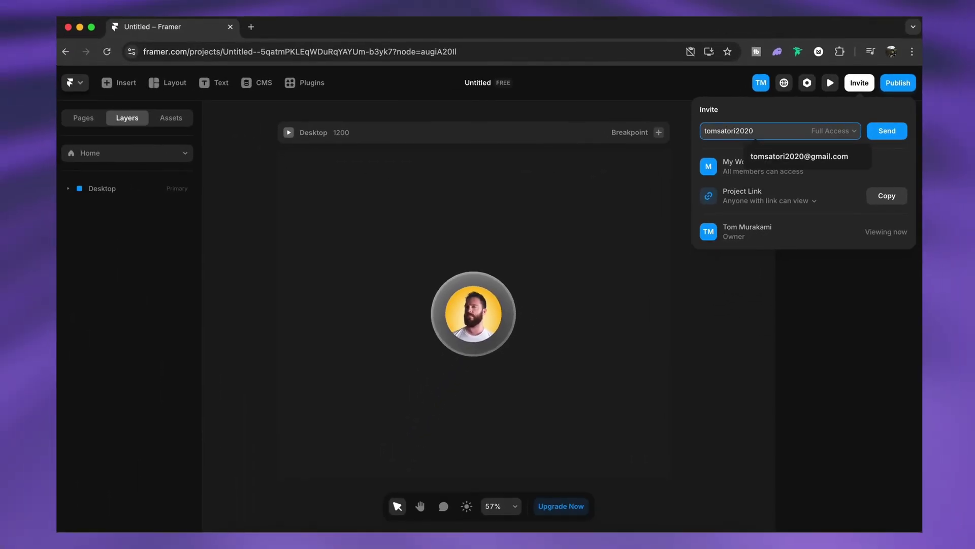
{"action": "left_click", "coordinate": [828, 156]}
{"action": "left_click", "coordinate": [887, 131]}
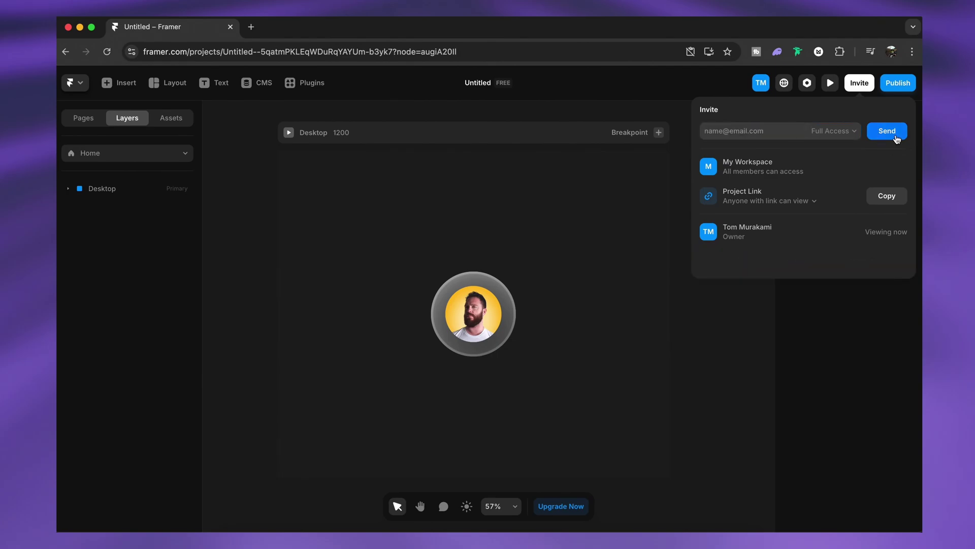